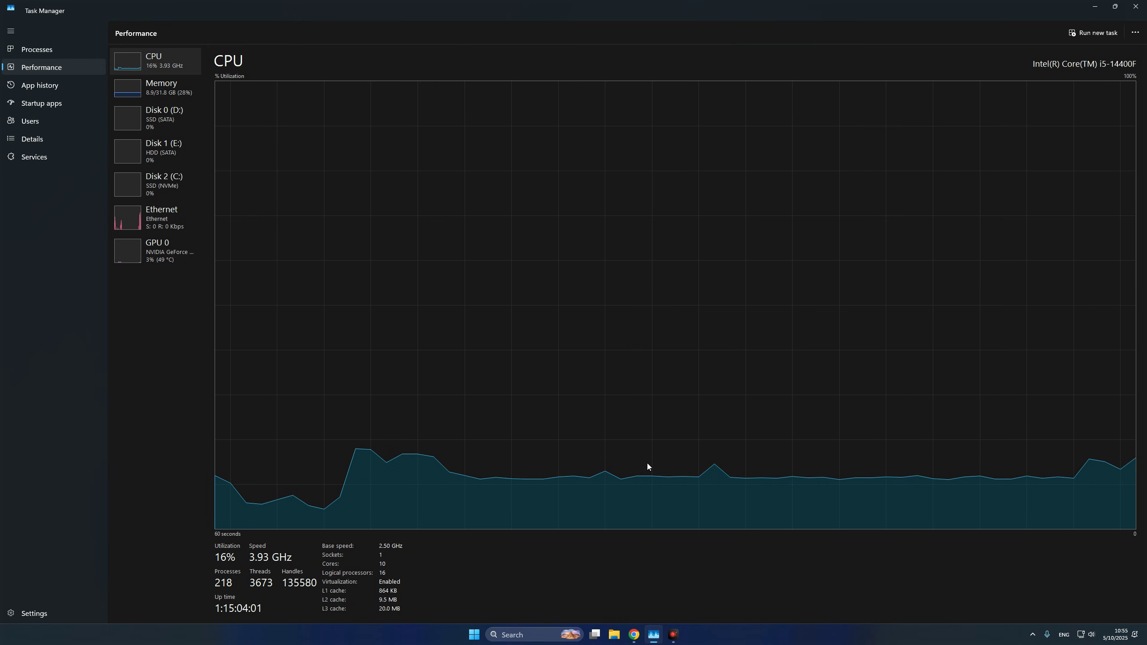
- Open Task Manager and review the running processes sorted by CPU usage, then by memory usage
right_click(727, 636)
click(764, 593)
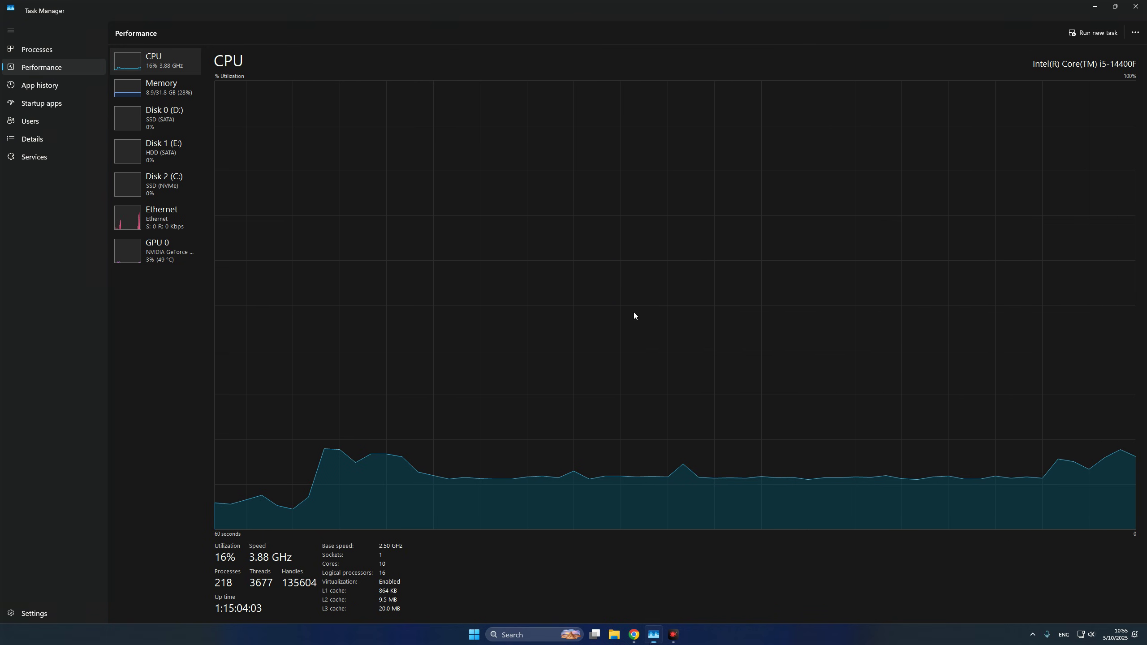
click(64, 49)
scroll(235, 136, down, 4)
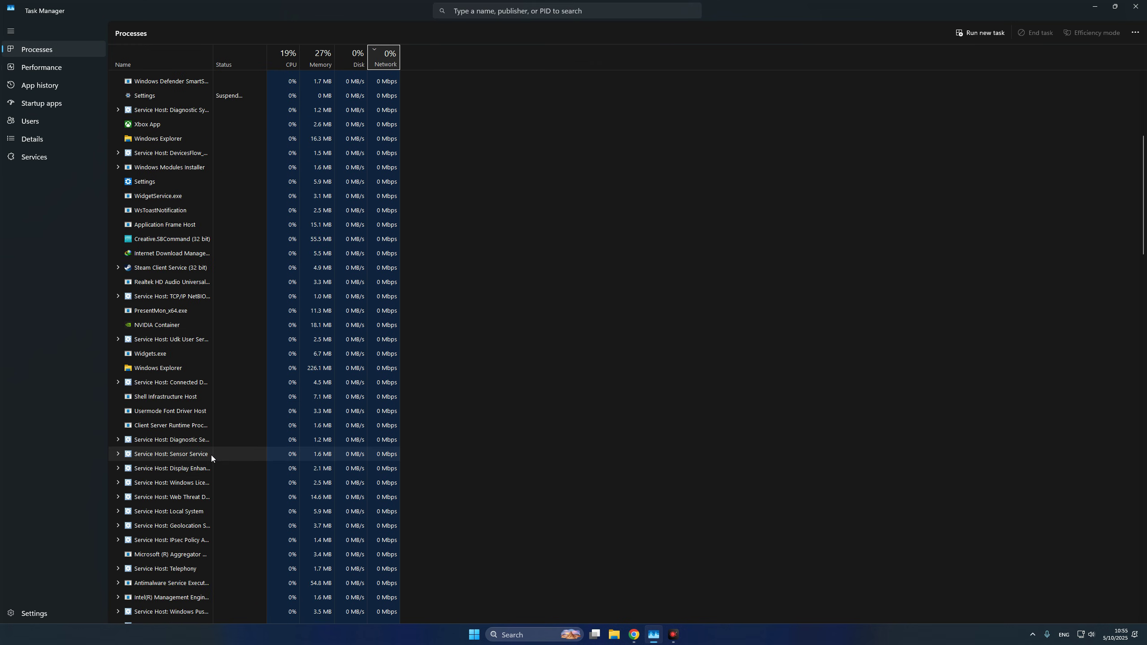
scroll(217, 462, up, 4)
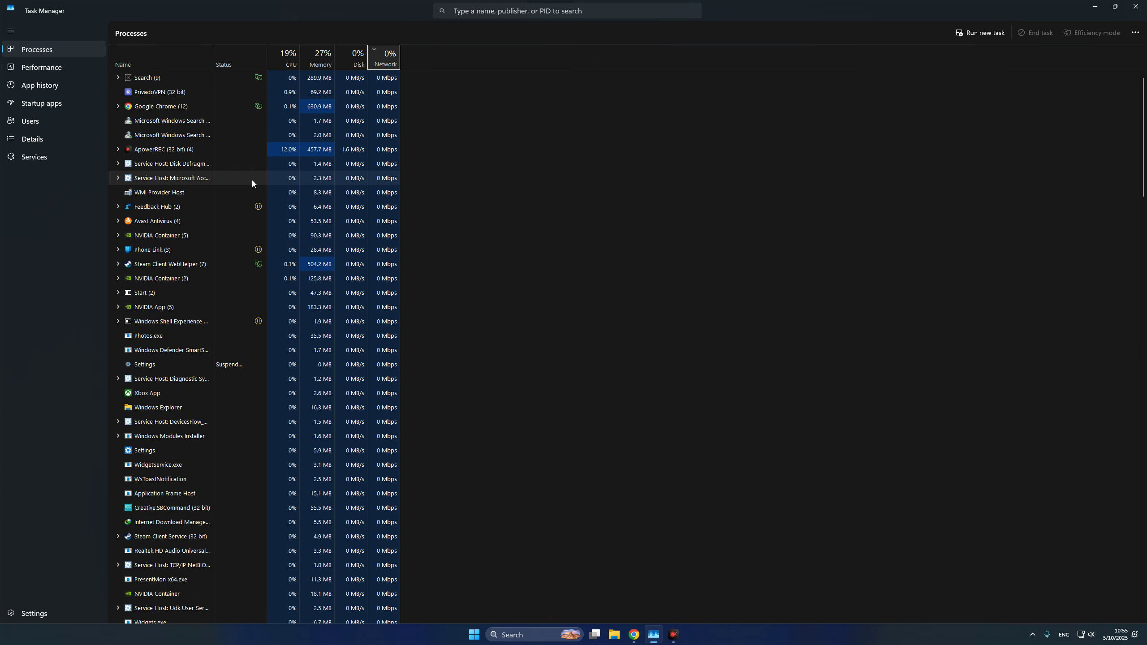
click(289, 58)
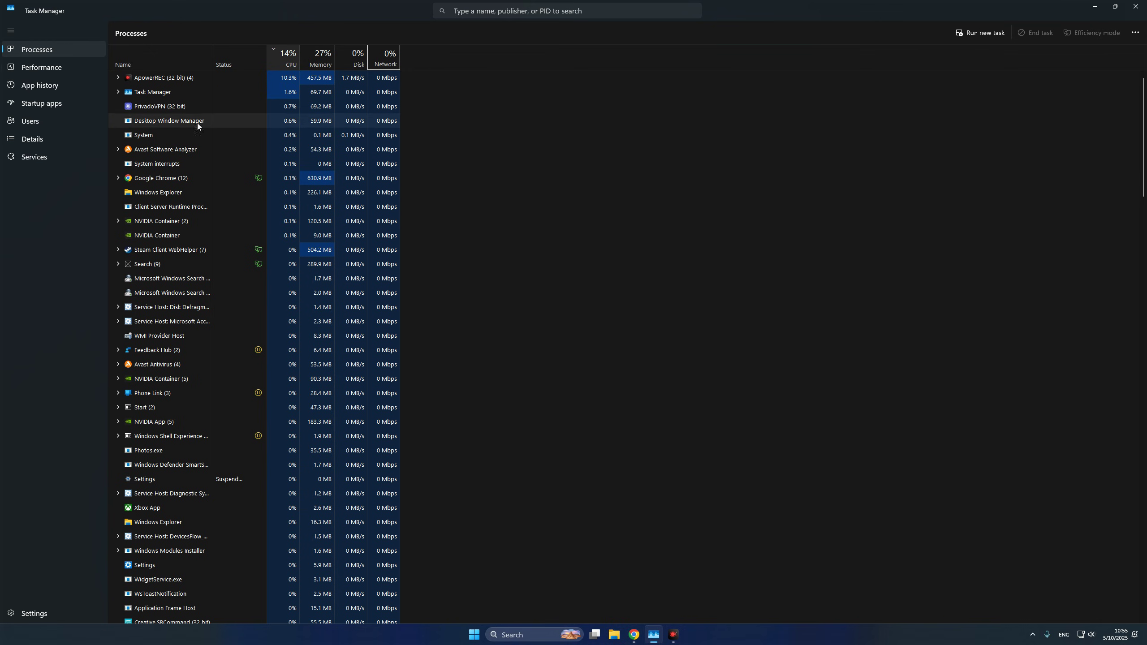
click(317, 55)
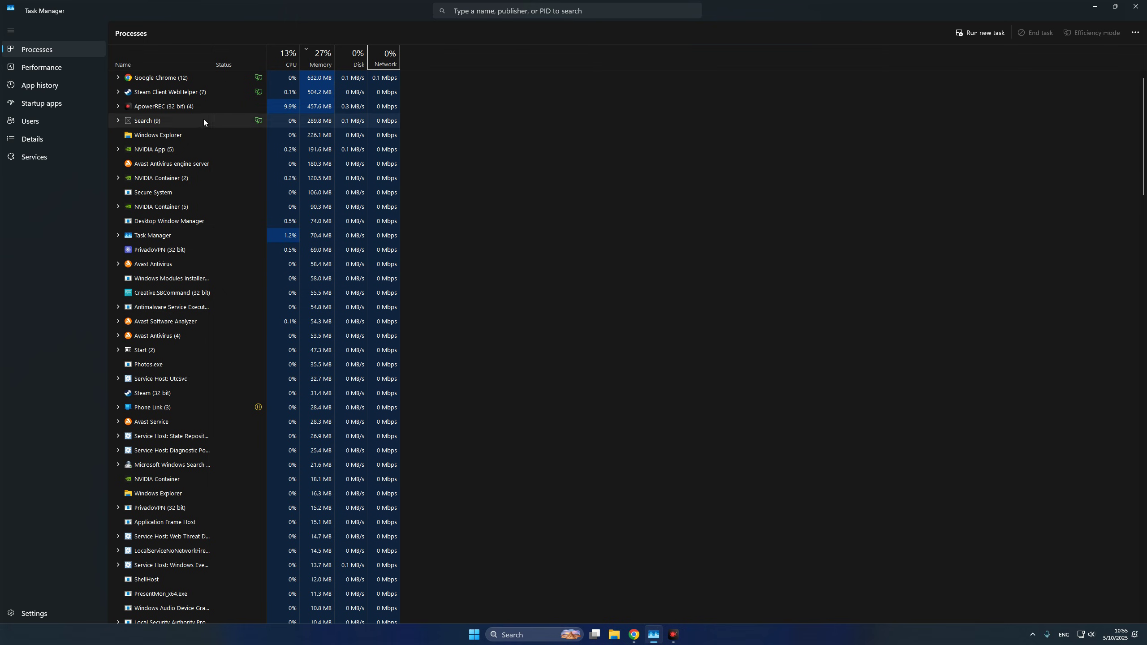
- Check the Memory and CPU performance graphs, ending on the CPU view with the number of running processes
click(51, 67)
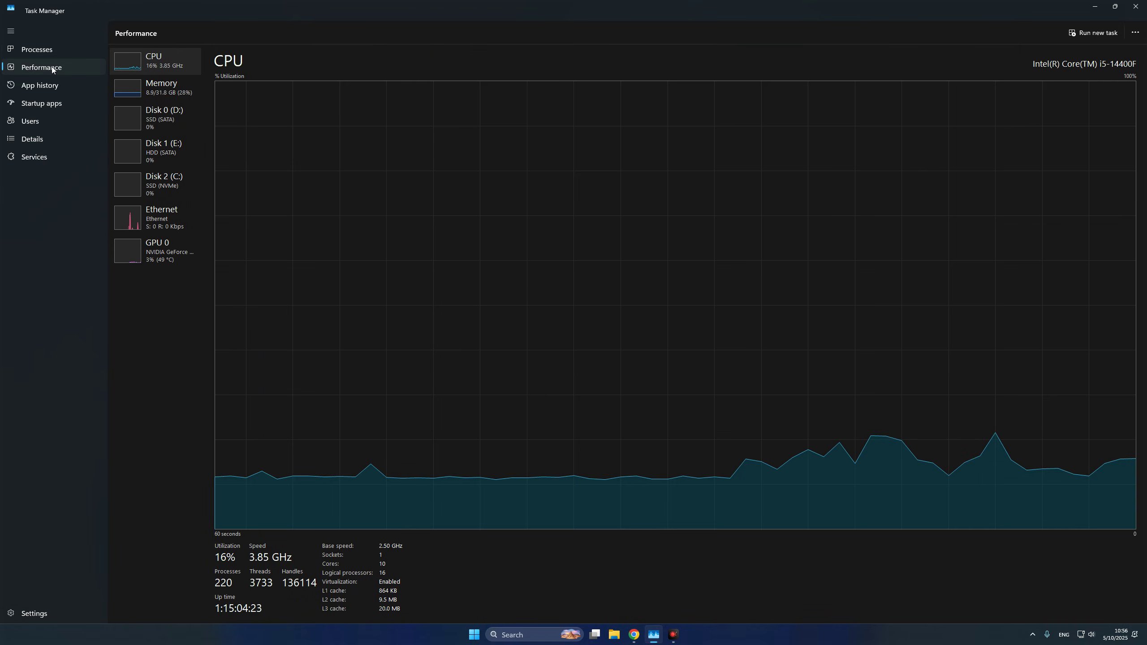
click(159, 86)
click(161, 66)
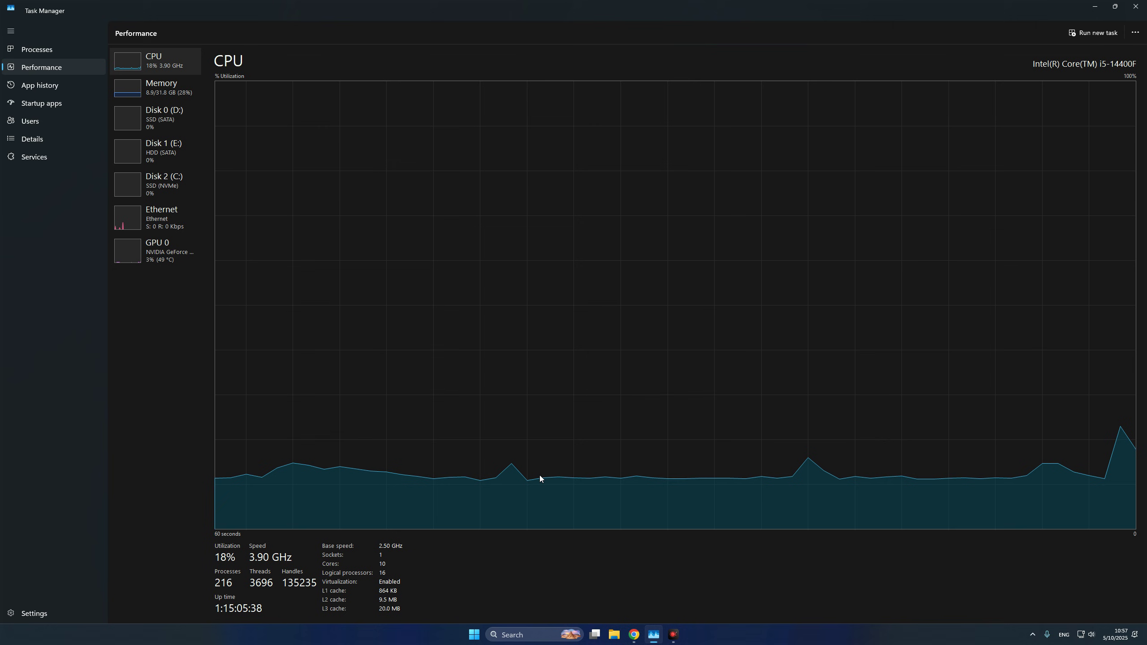
key(super+r)
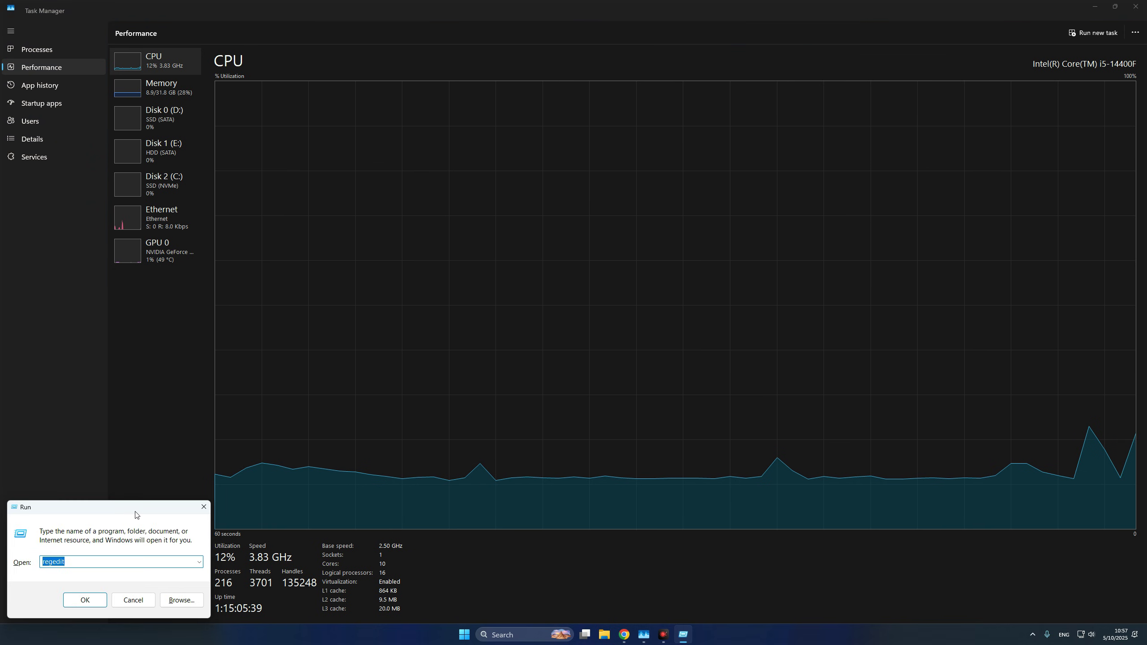
drag(136, 515, 645, 195)
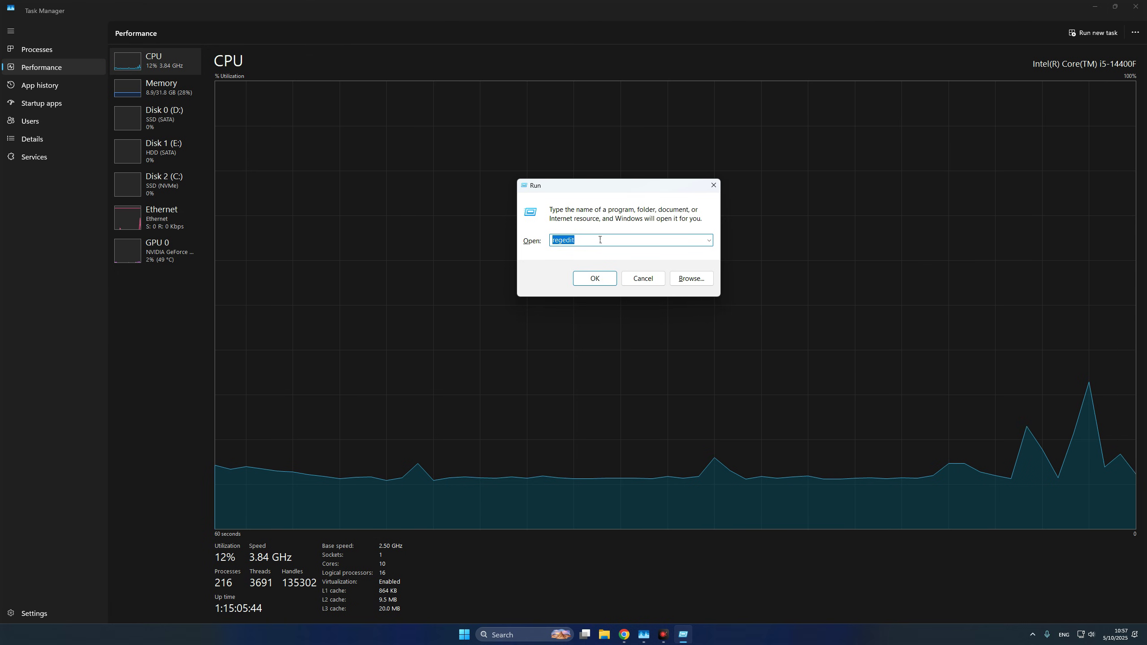
click(716, 186)
- Search Windows for regedit and launch Registry Editor
click(523, 635)
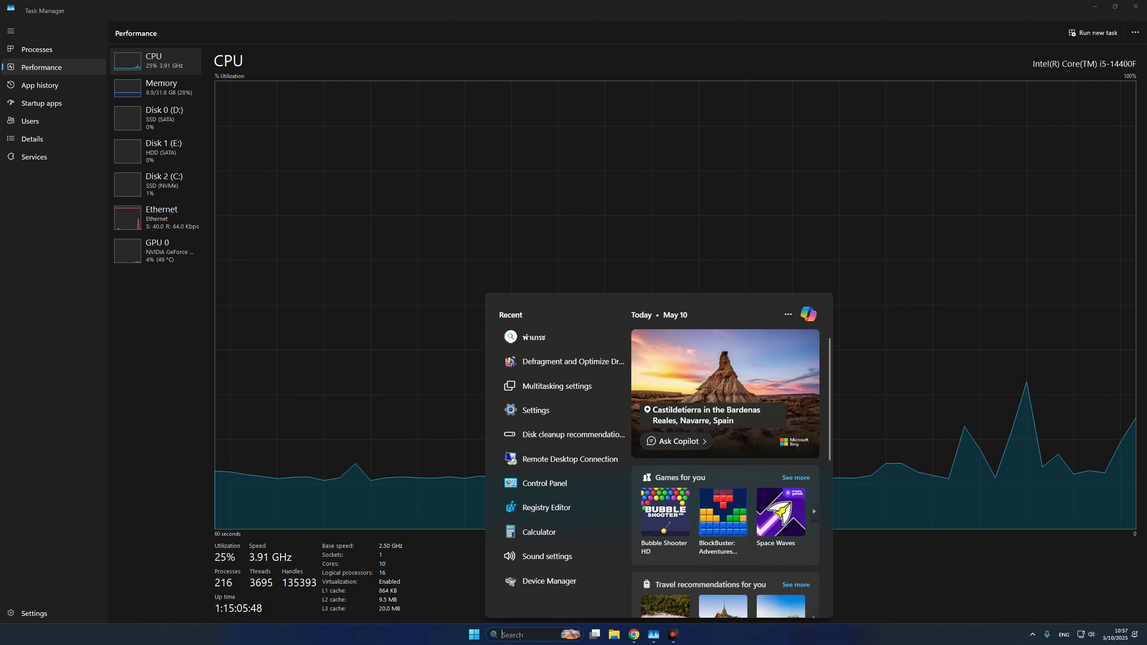
text(regedit)
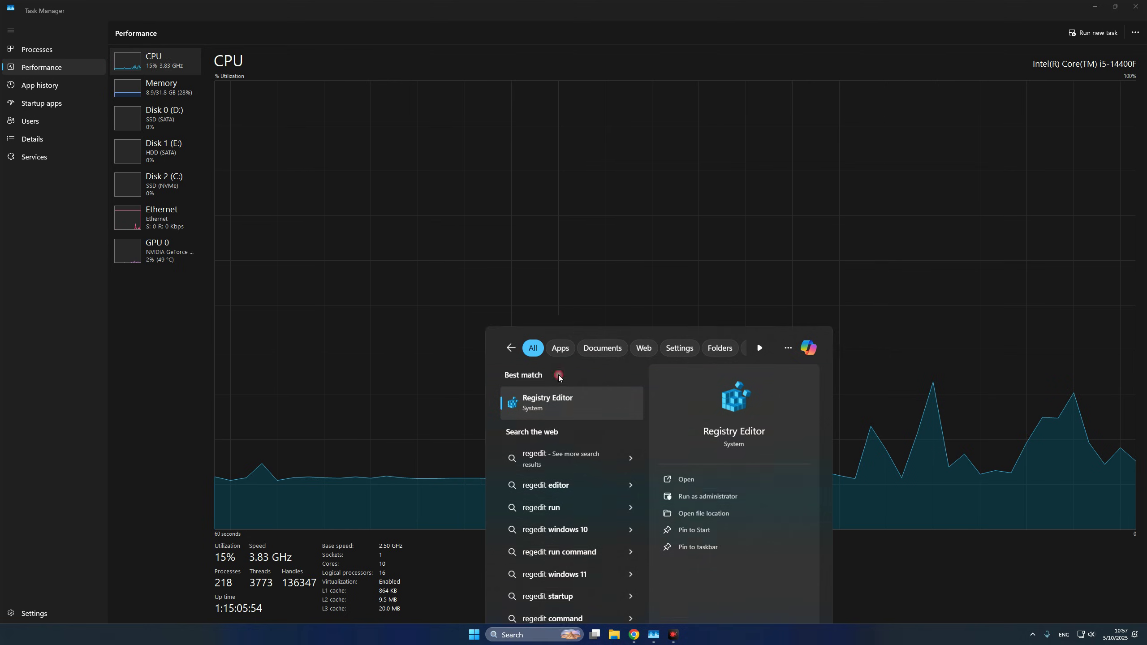
click(572, 498)
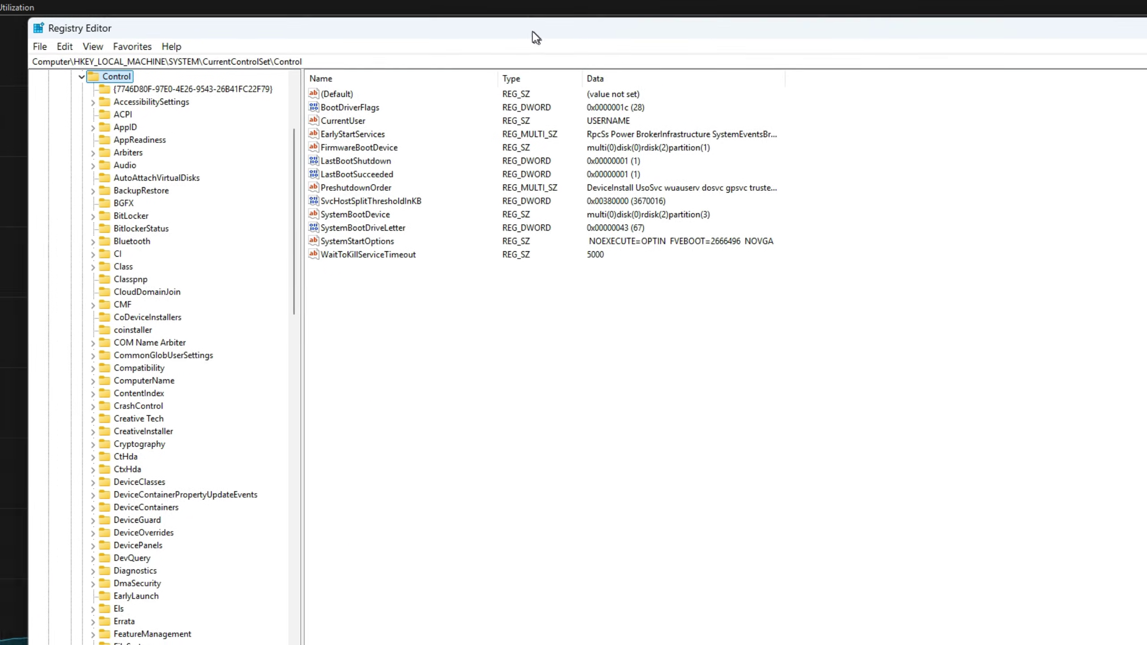
click(453, 120)
- Return to the top of the registry tree and collapse the SYSTEM and HKEY_LOCAL_MACHINE branches
drag(344, 60, 10, 59)
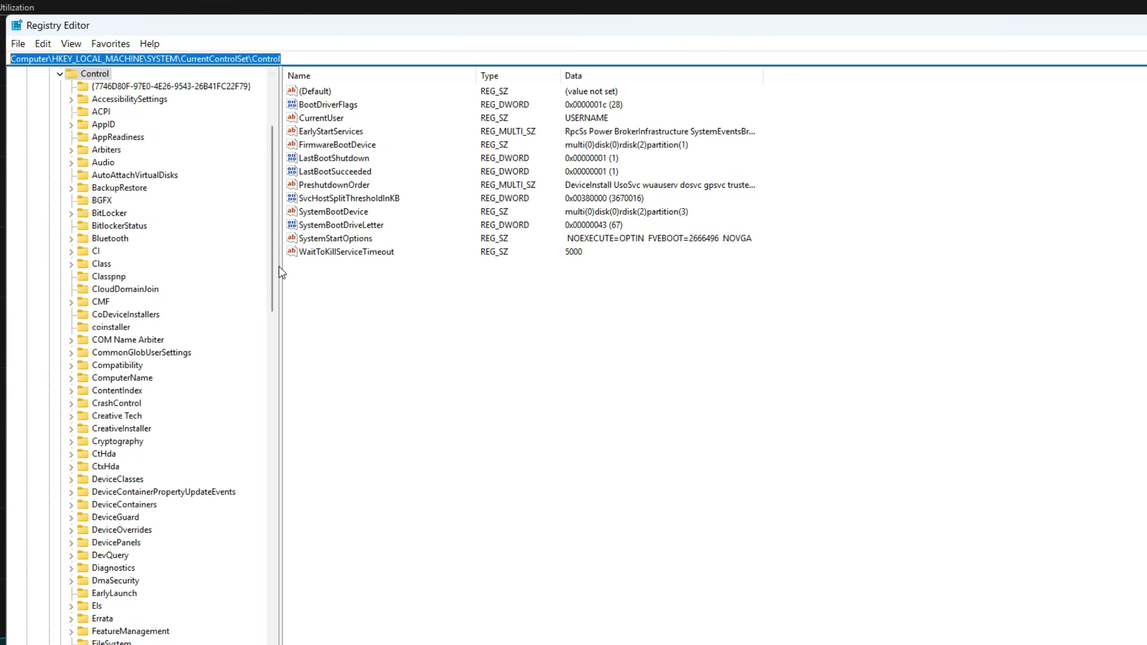
drag(273, 267, 287, 88)
key(Home)
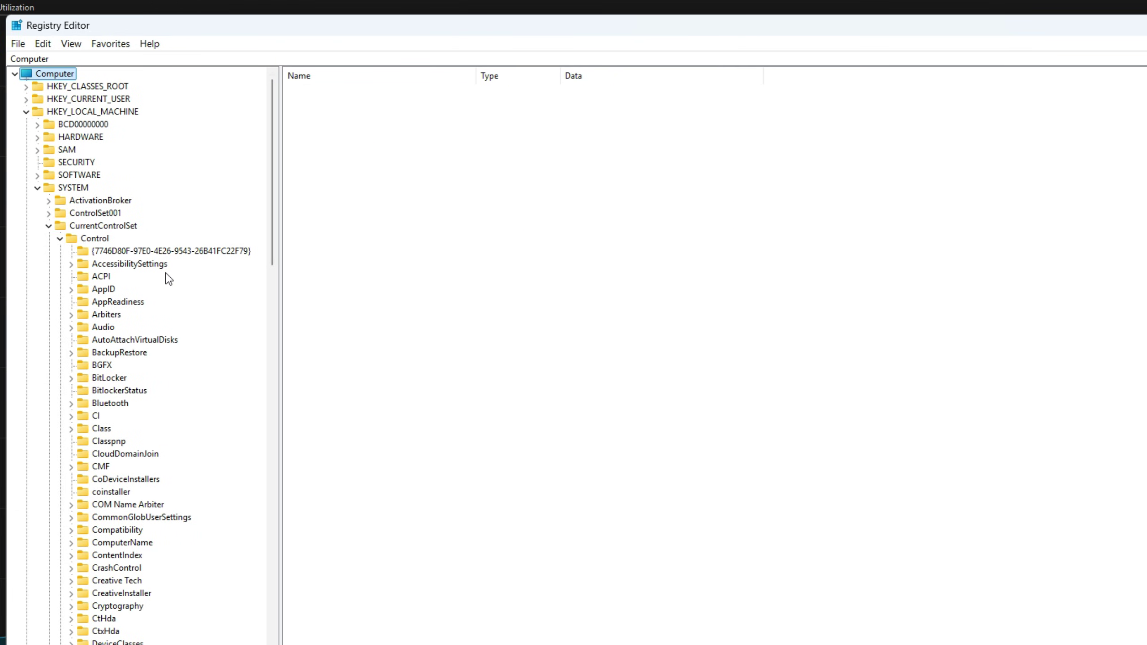
click(39, 187)
click(25, 112)
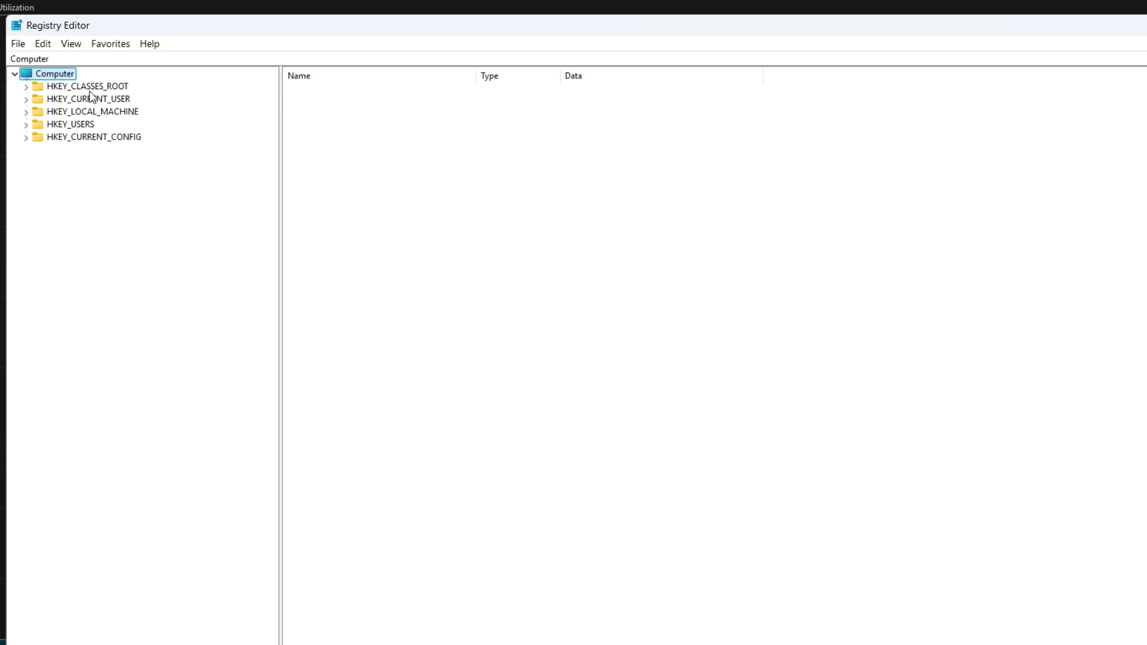
- Expand HKEY_LOCAL_MACHINE, select its SYSTEM key, and collapse the HKEY_LOCAL_MACHINE branch again
click(111, 112)
double_click(111, 112)
click(81, 187)
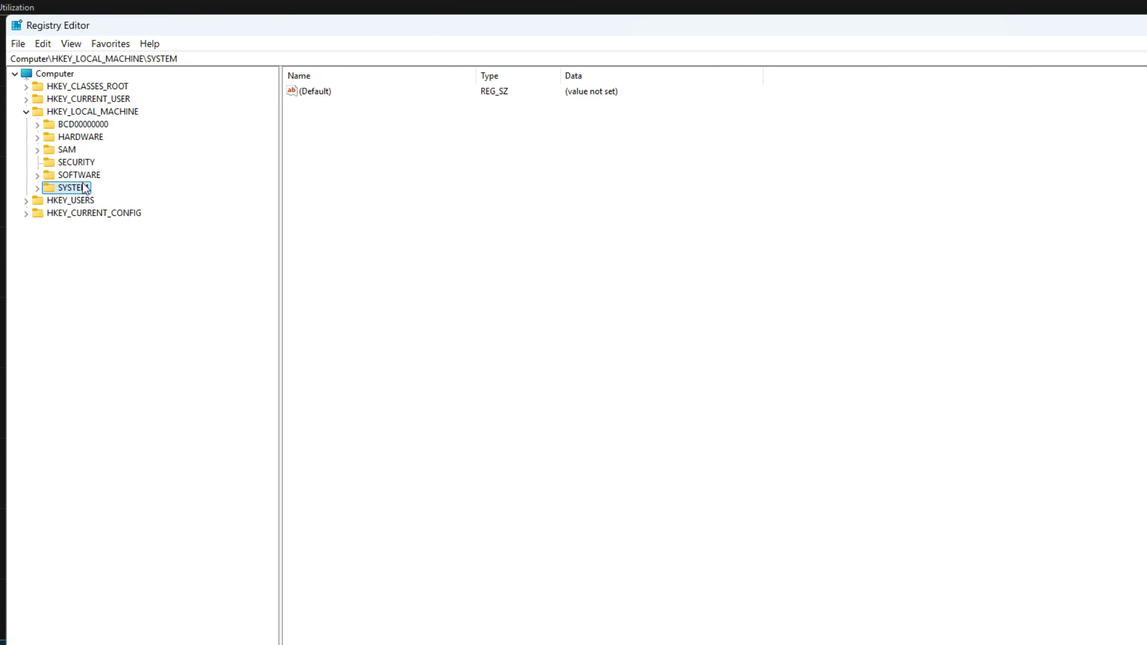
click(26, 112)
- Go to the registry path Computer\HKEY_LOCAL_MACHINE\SYSTEM\CurrentControlSet\Control
click(194, 59)
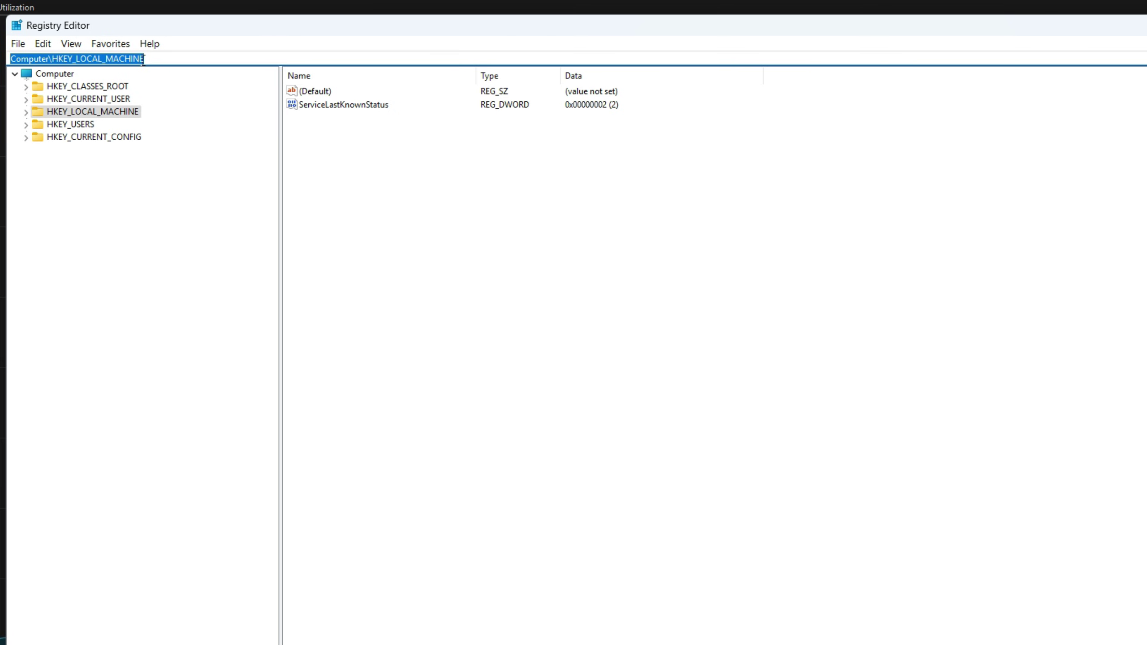
text(Computer\HKEY_LOCAL_MACHINE\SYSTEM\CurrentControlSet\Control)
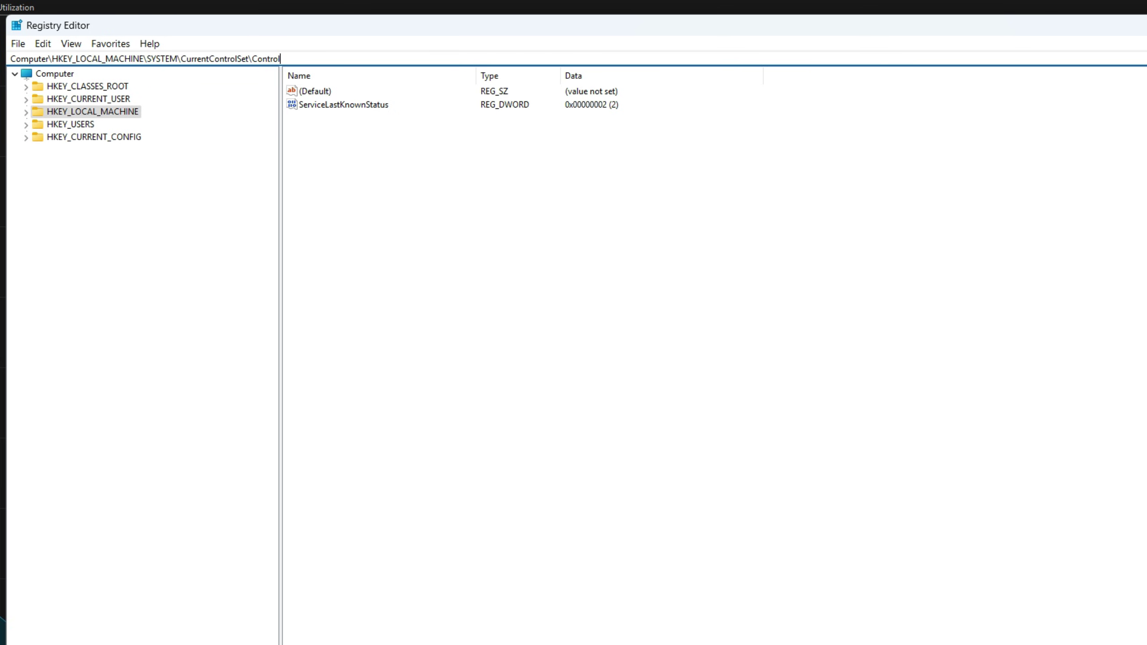
key(Return)
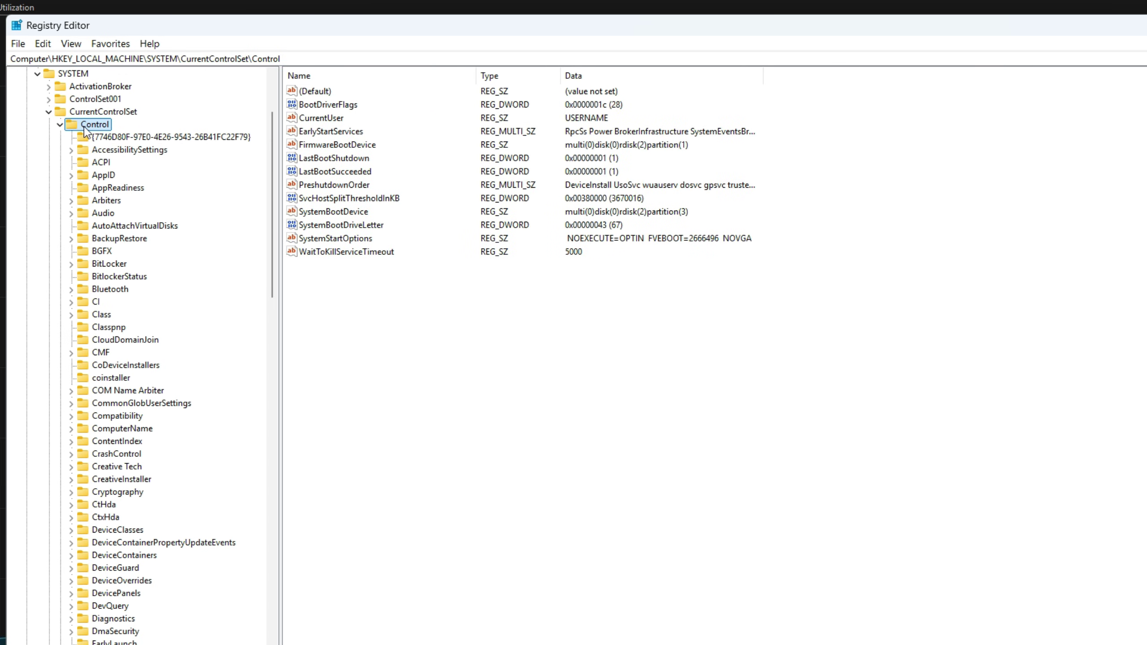
- Open the SvcHostSplitThresholdInKB DWORD in the Control key for editing and select its value data
click(338, 199)
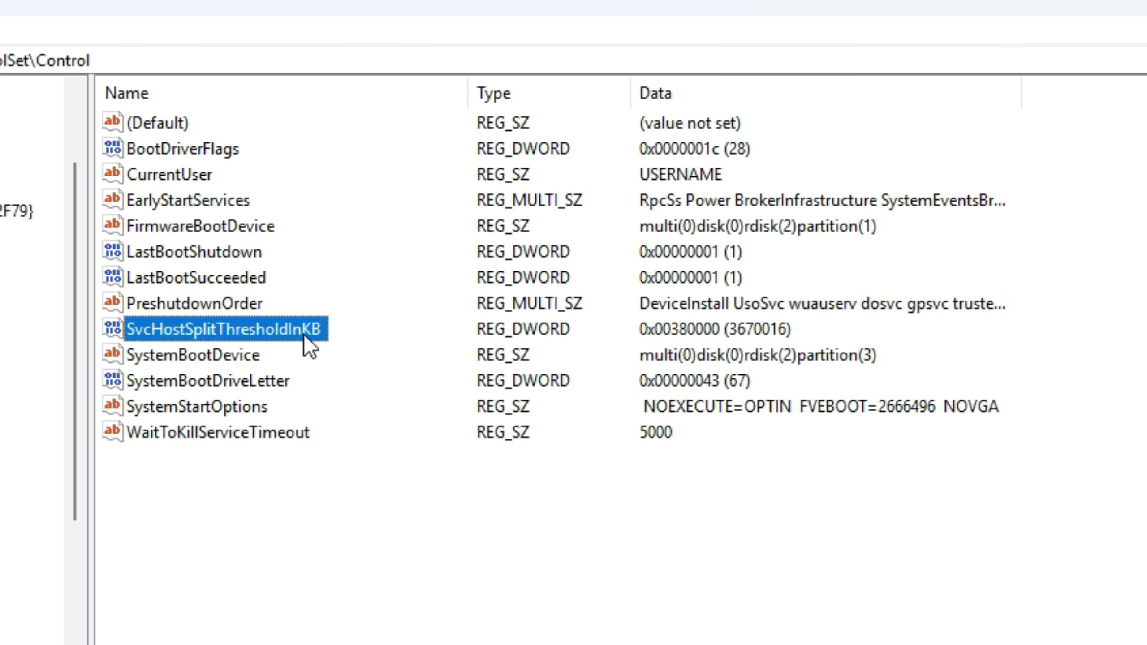
double_click(307, 329)
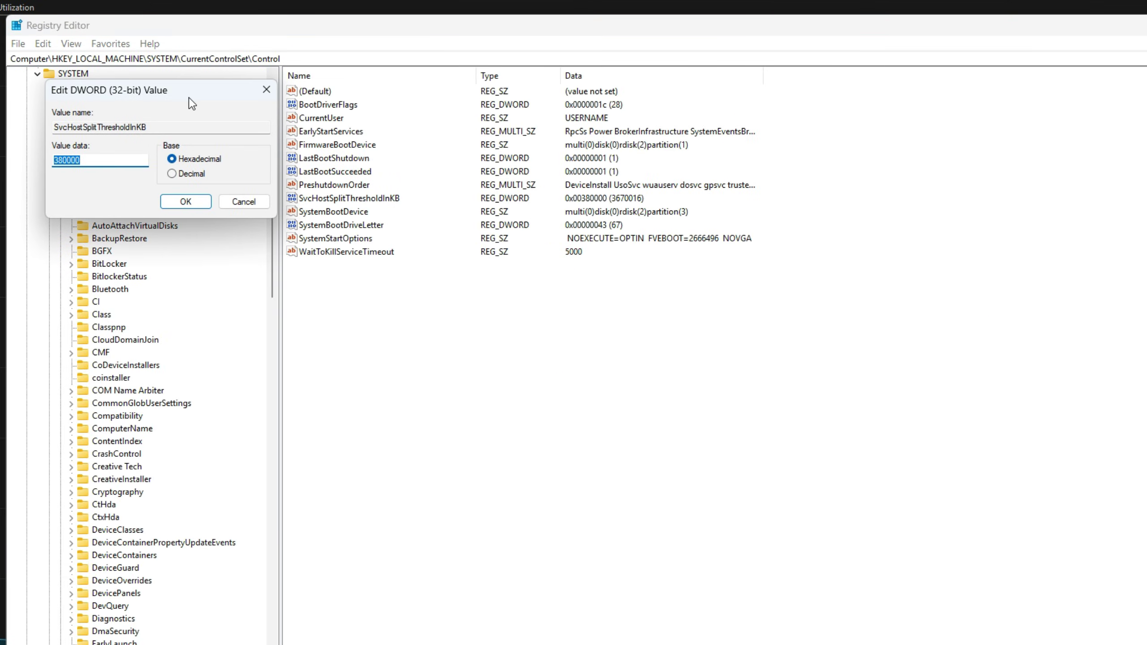
drag(183, 99, 490, 289)
click(429, 353)
double_click(437, 353)
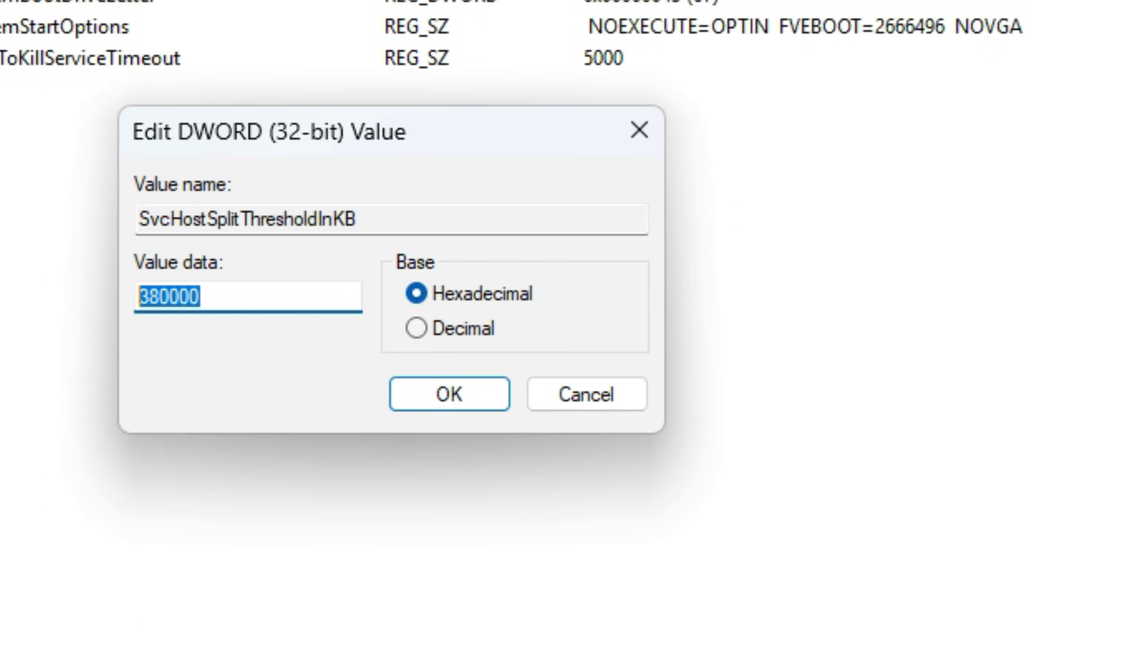
click(255, 298)
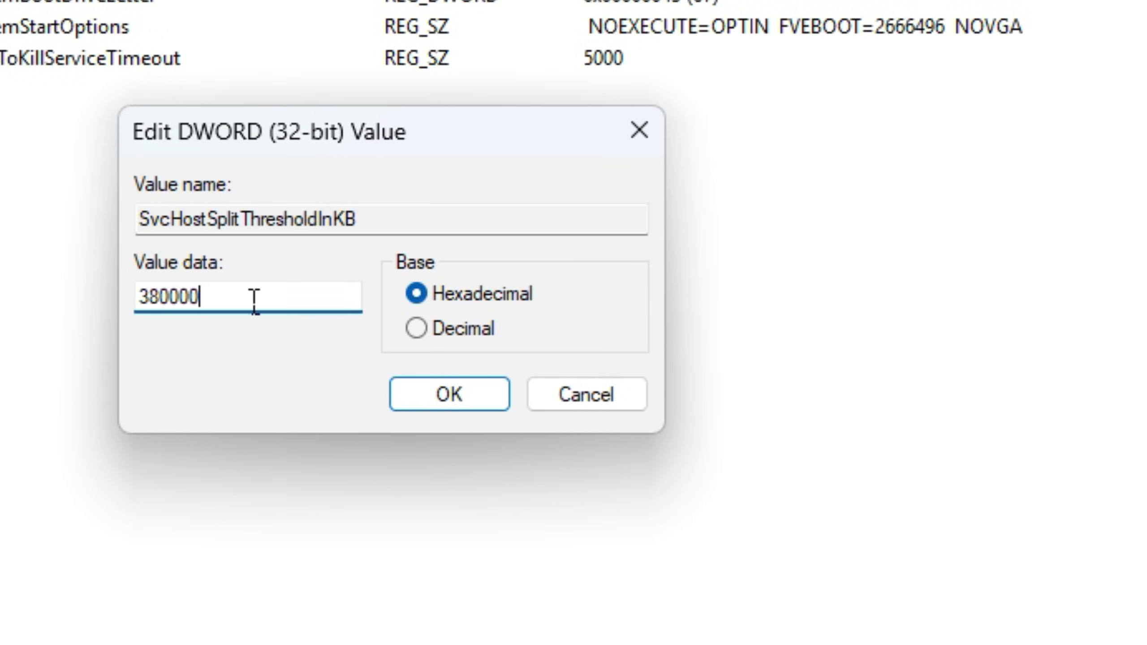
double_click(226, 296)
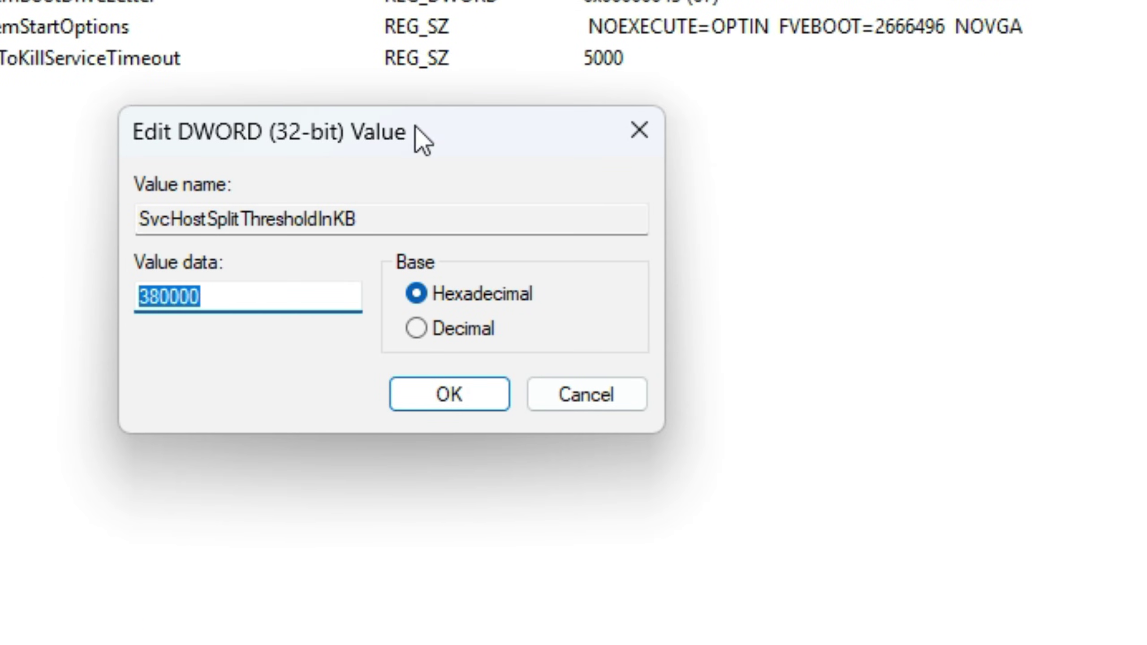
key(Return)
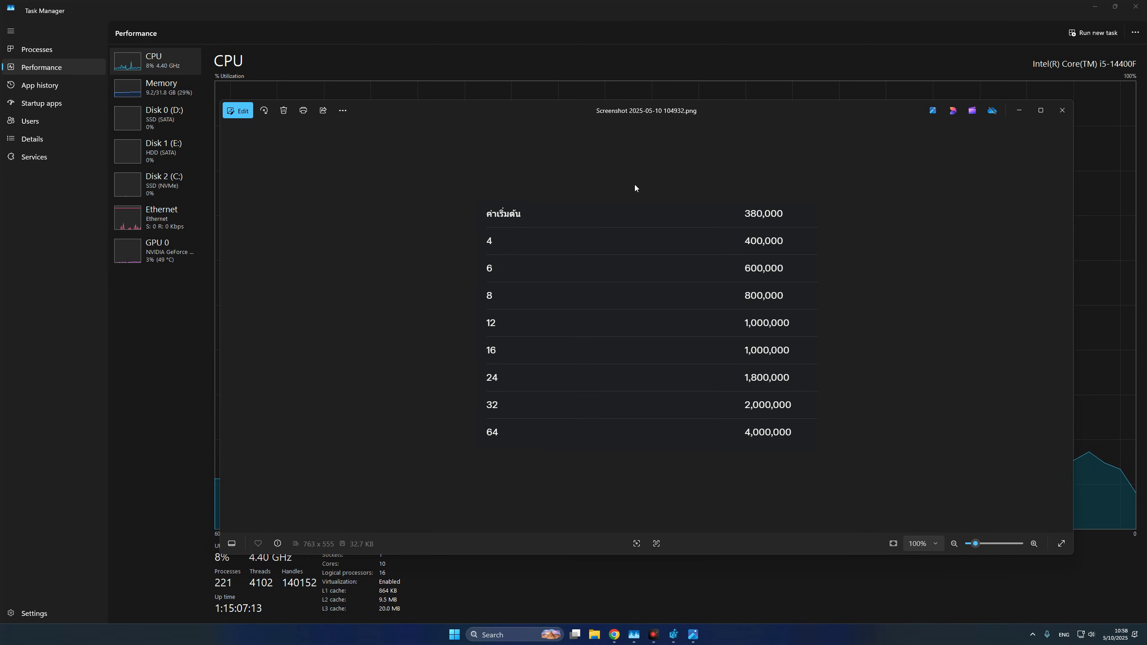
- Consult the threshold reference image, switch back to Registry Editor, and set the SvcHostSplitThresholdInKB value data to 2000000 in hexadecimal
drag(551, 112, 624, 99)
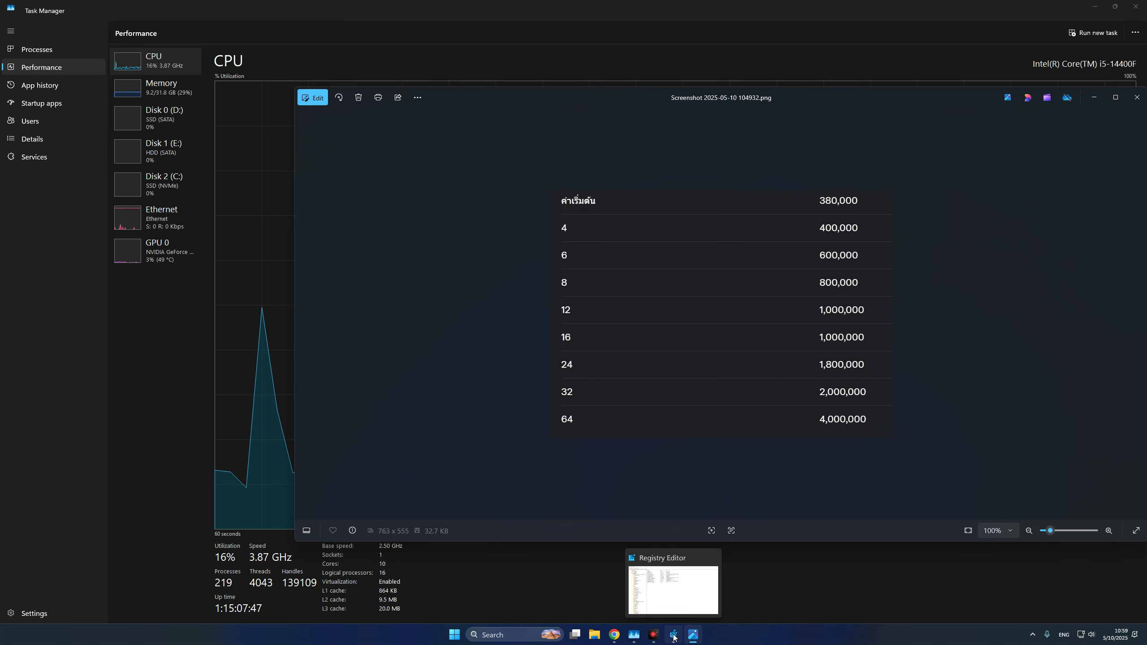
click(674, 635)
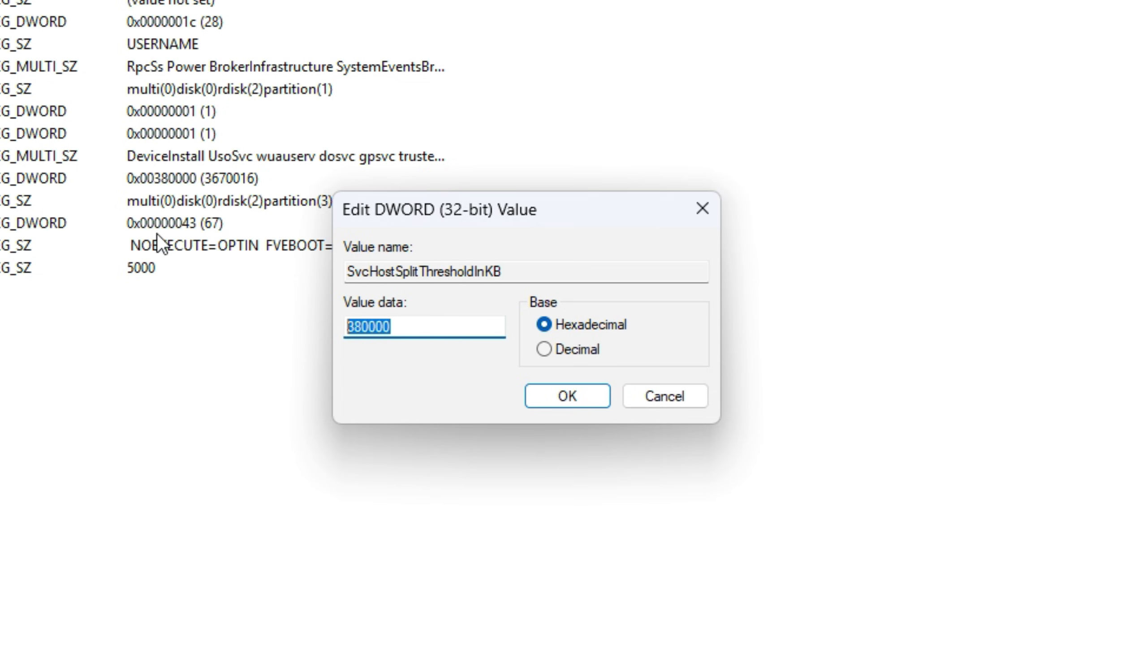
text(20)
key(BackSpace)
key(BackSpace)
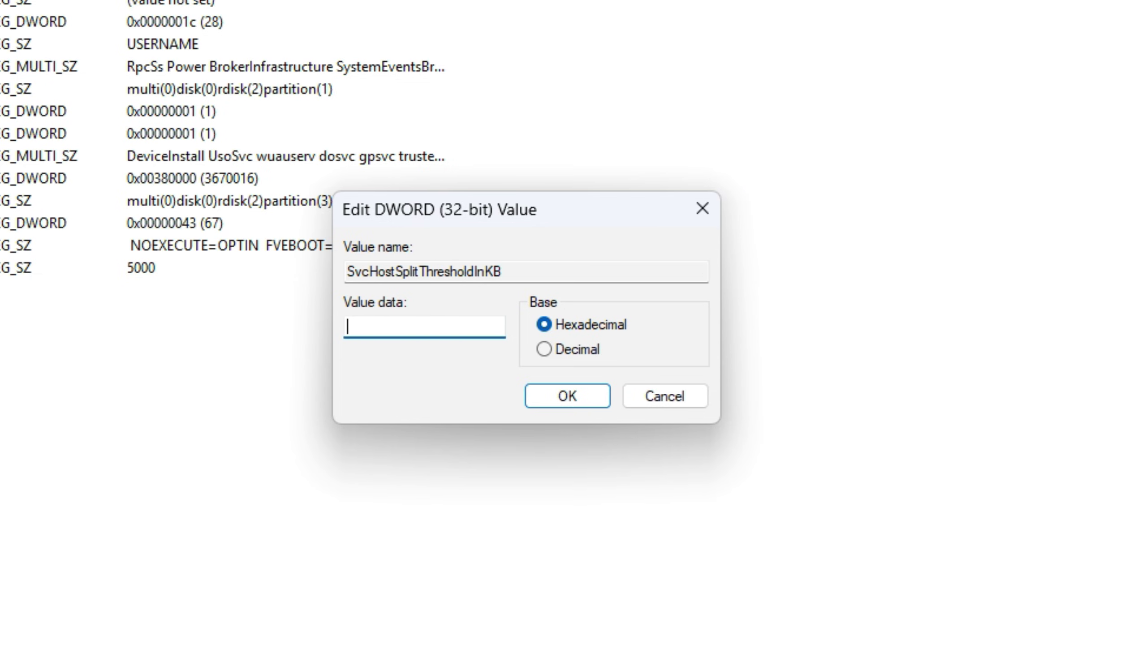
text(2000000)
key(Left)
key(Left)
key(Left)
click(355, 326)
click(570, 397)
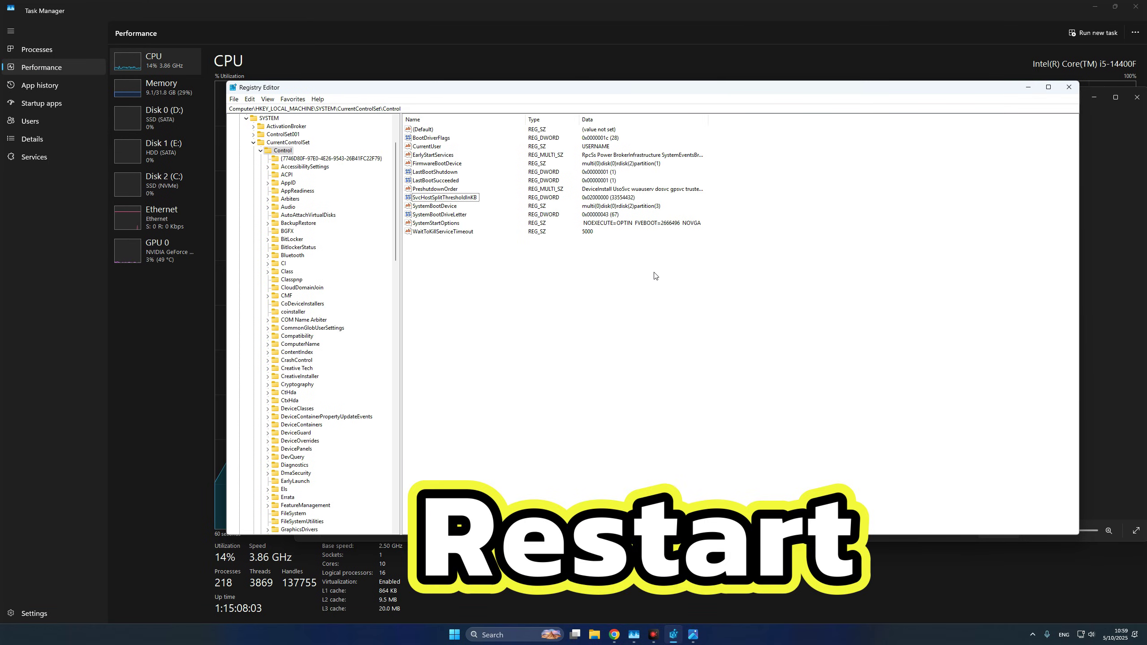
- Close Registry Editor and the threshold reference image
click(1068, 87)
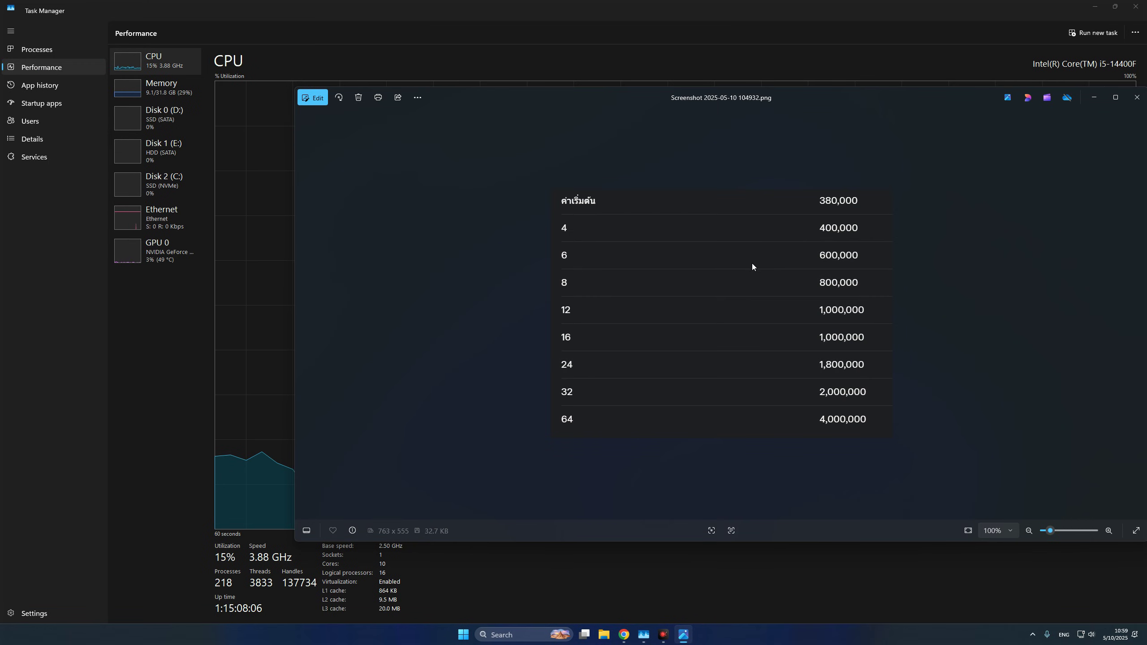
click(1136, 98)
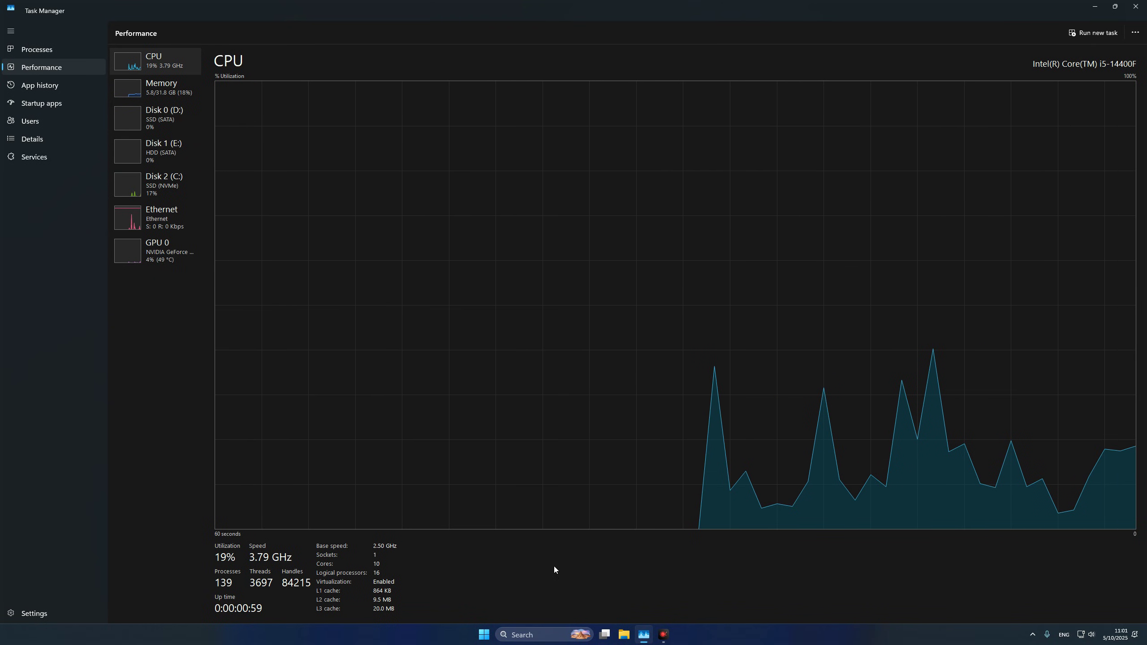
- Check the CPU utilization and process count in Task Manager after the restart
right_click(752, 642)
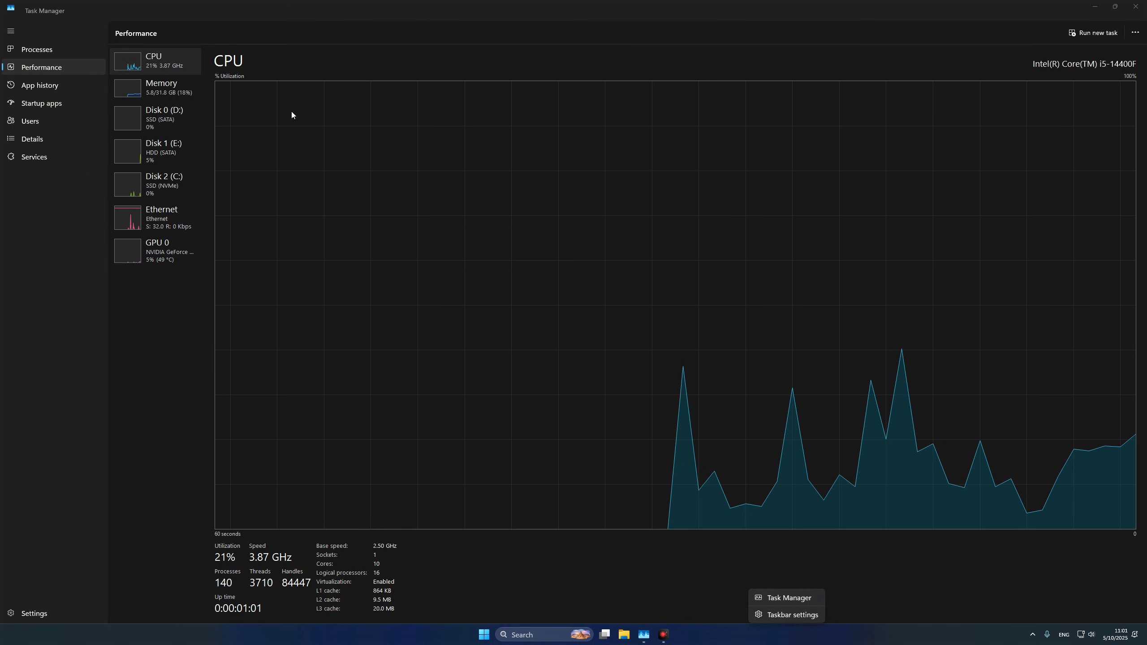
click(173, 68)
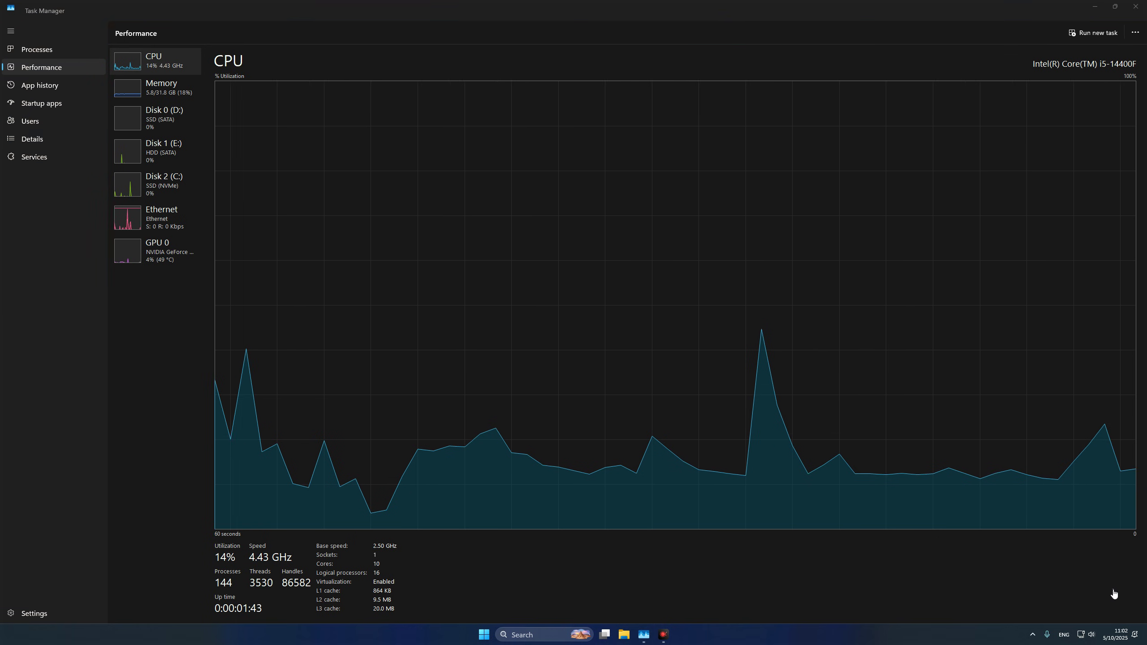
- Reopen Registry Editor at the Control key and select the SvcHostSplitThresholdInKB value
click(526, 635)
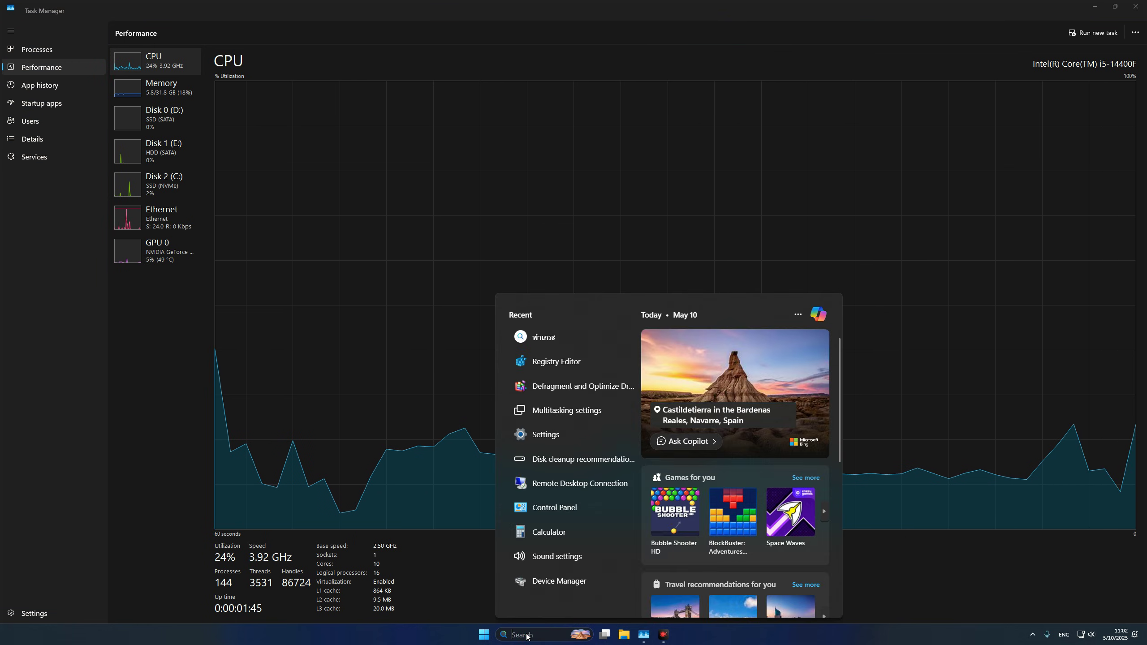
click(573, 574)
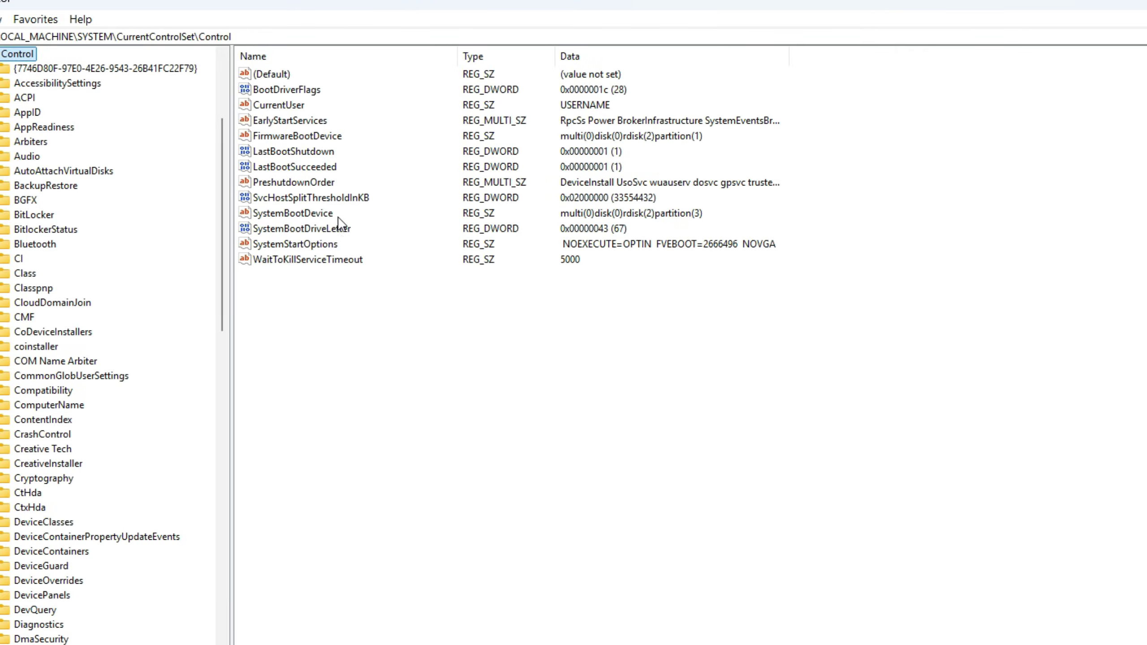
click(454, 198)
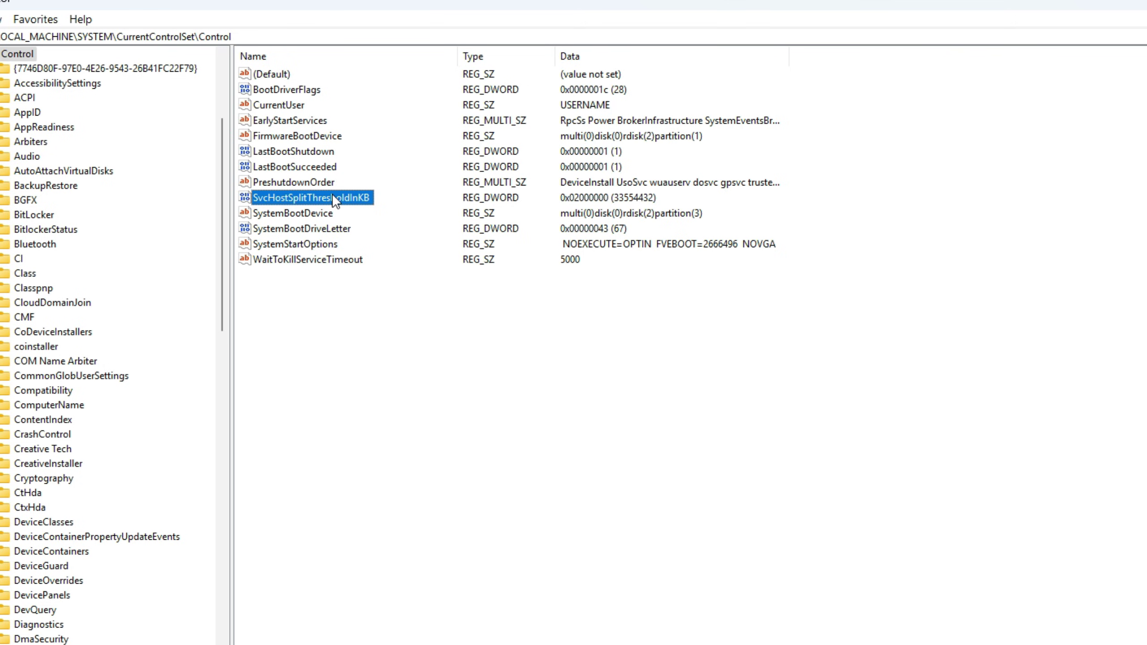
- Try 380000 as the SvcHostSplitThresholdInKB value data, discard the edit, and close Registry Editor
double_click(335, 201)
drag(63, 71, 530, 166)
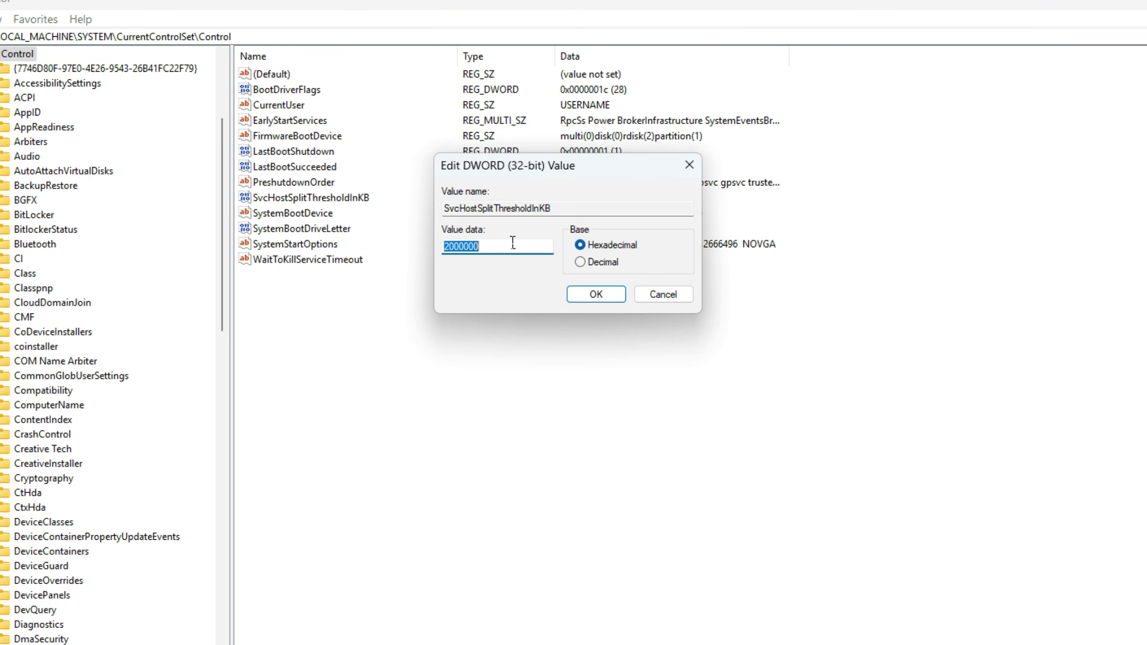
text(380000)
key(shift+Left)
key(shift+Left)
key(shift+Left)
key(shift+Left)
key(shift+Left)
key(shift+Left)
click(685, 296)
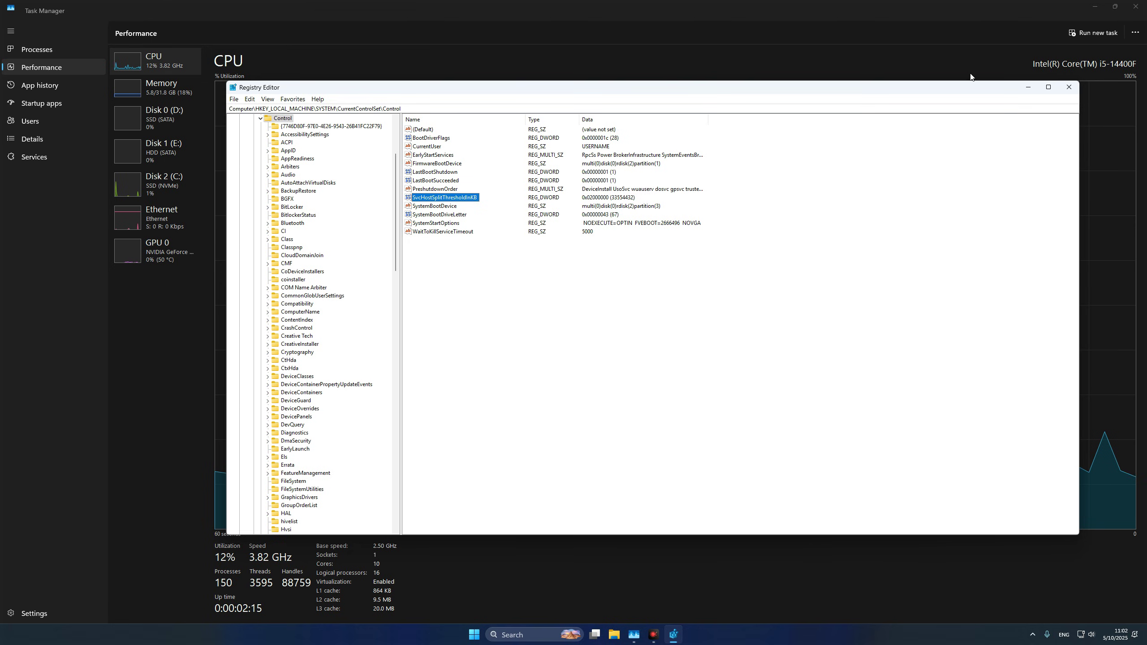
click(1069, 92)
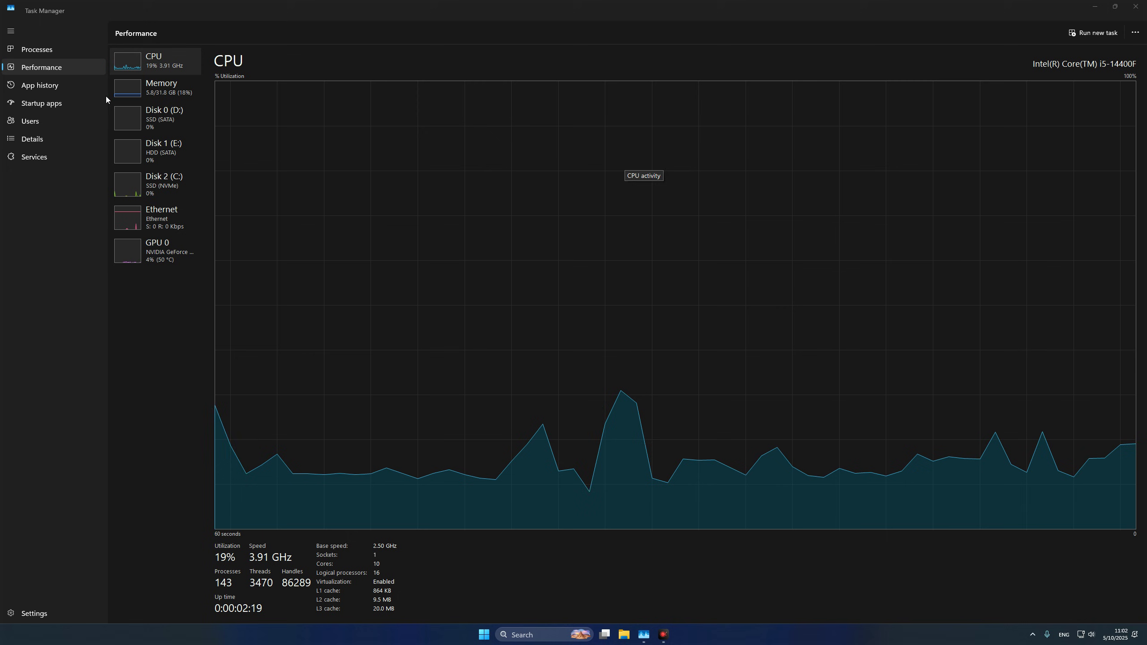
- Show the startup apps in Task Manager and sort them by status
click(54, 104)
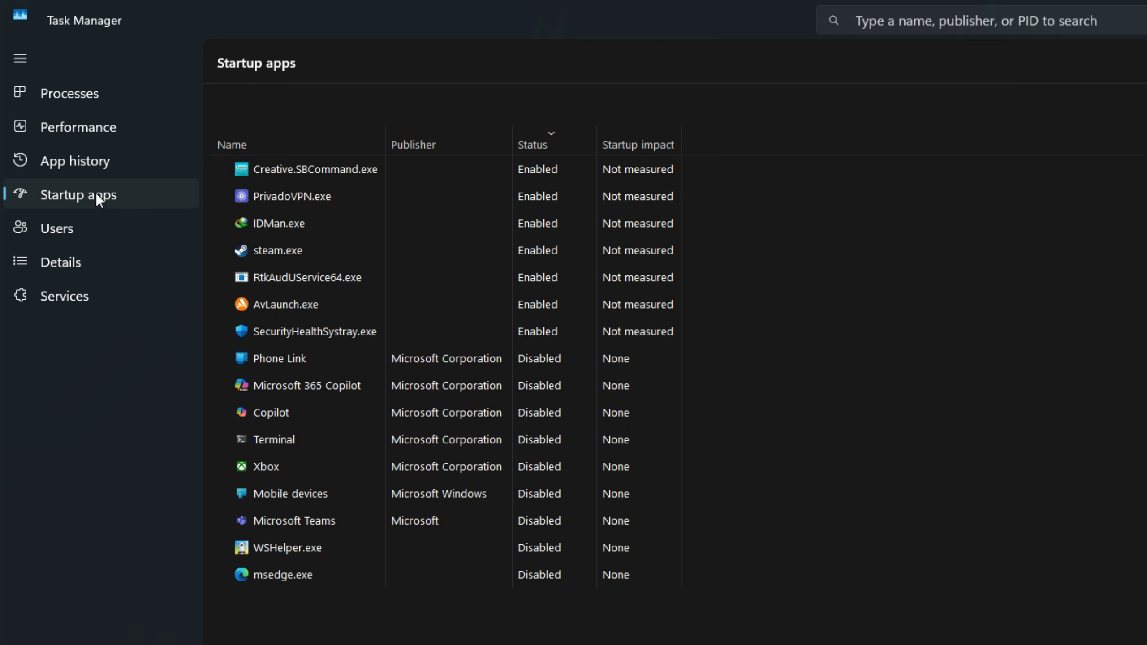
click(276, 140)
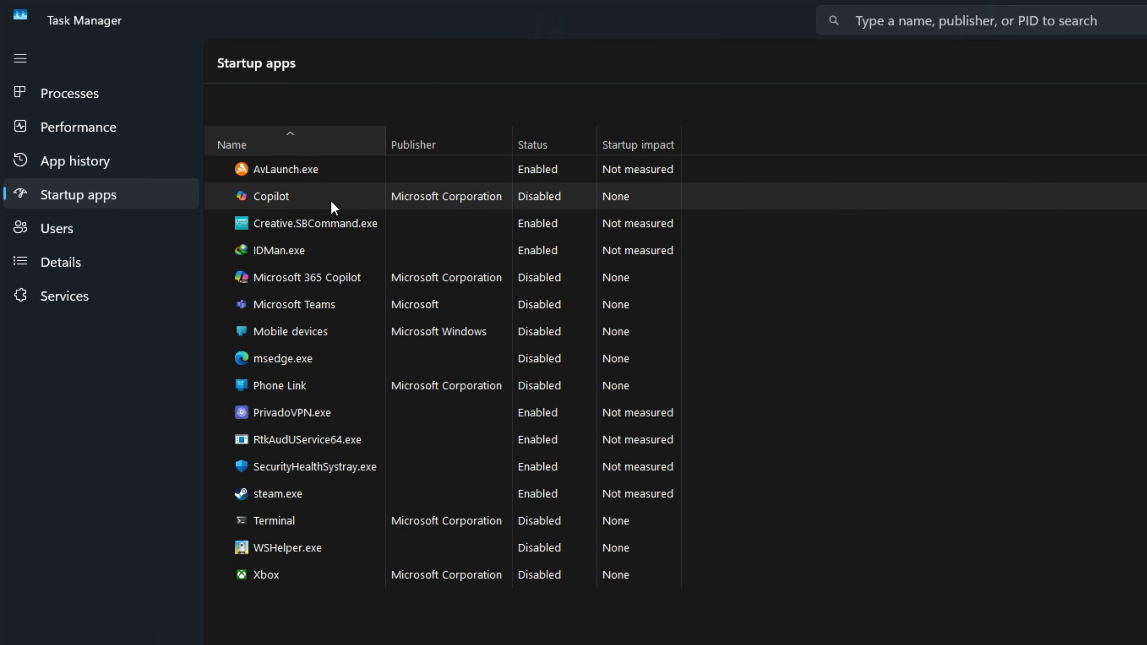
click(535, 144)
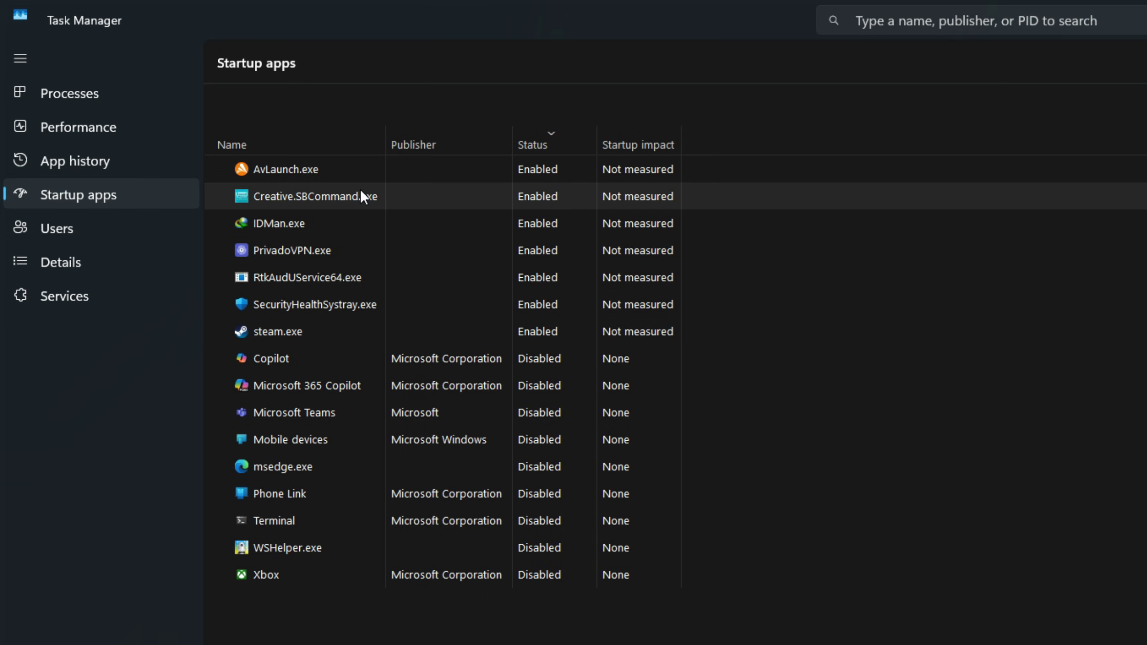
- Review the startup apps from steam.exe through Xbox, checking whether each one is enabled or disabled at startup
click(301, 335)
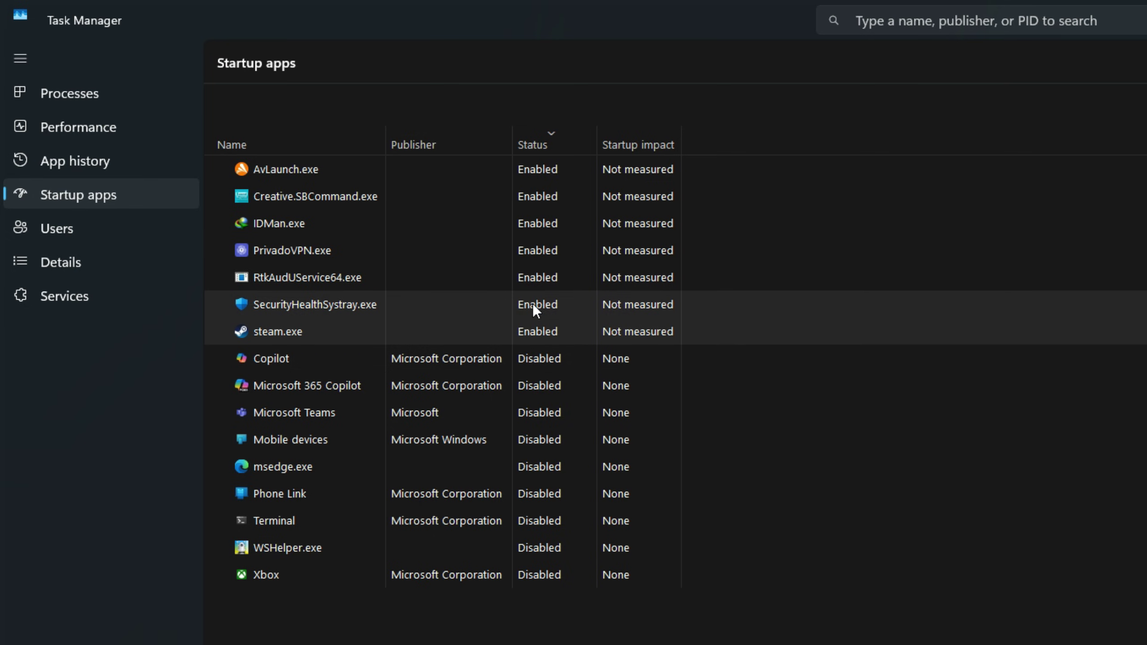
click(330, 364)
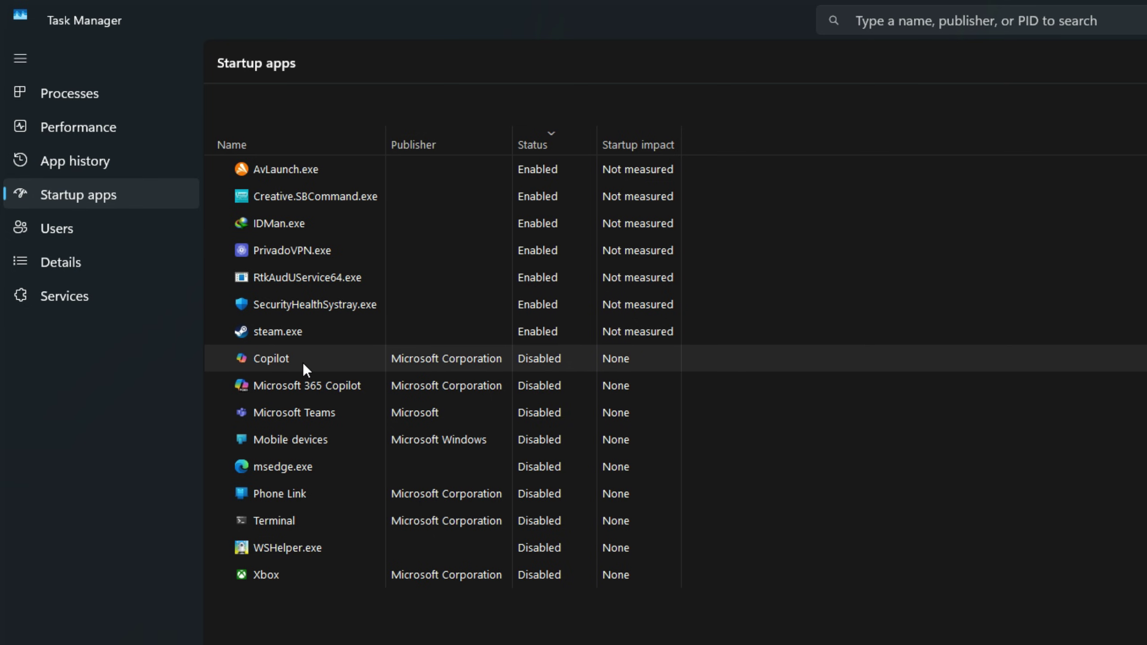
click(335, 388)
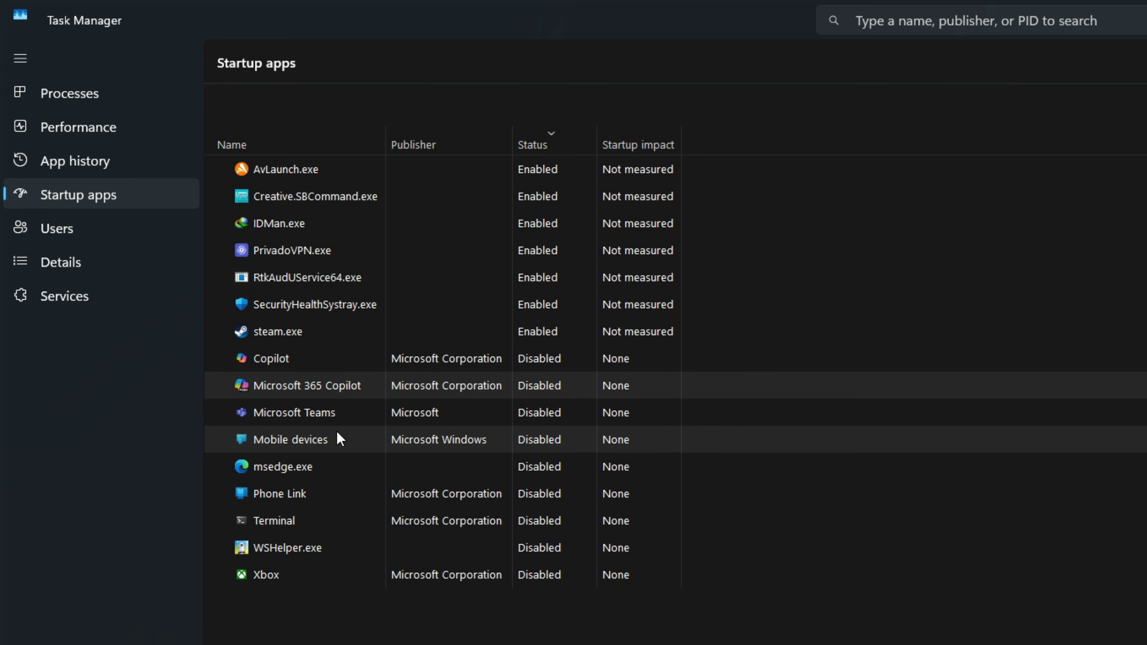
click(328, 414)
click(314, 442)
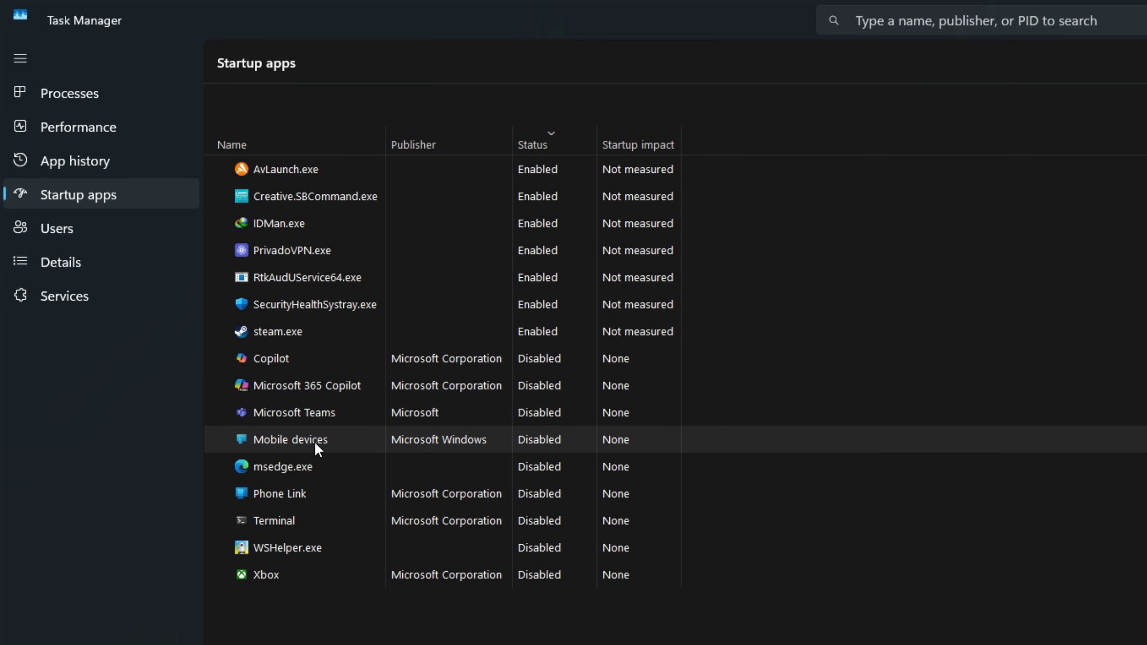
click(330, 464)
click(323, 491)
click(332, 520)
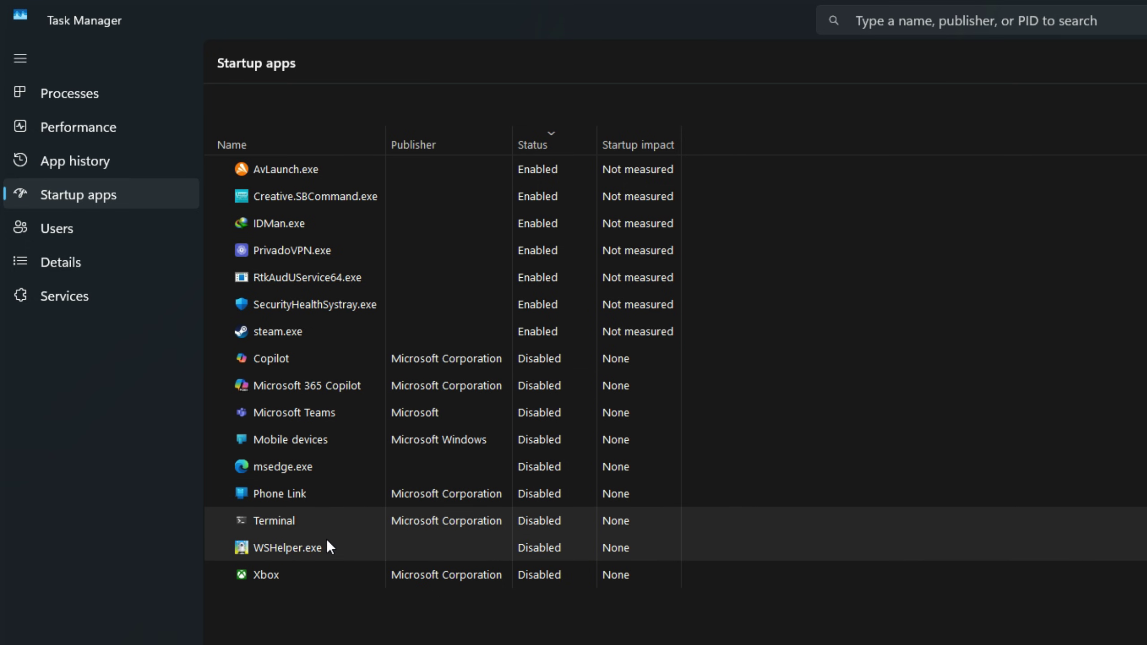
click(405, 576)
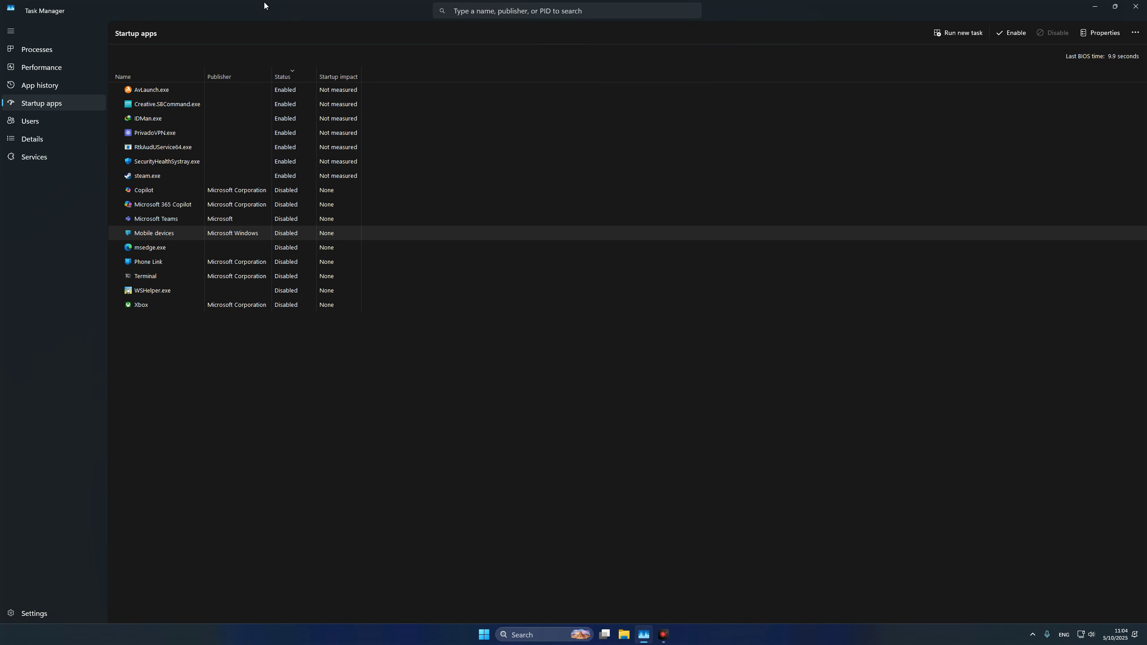
- Look through Task Manager's services list and open the full Services console
click(41, 156)
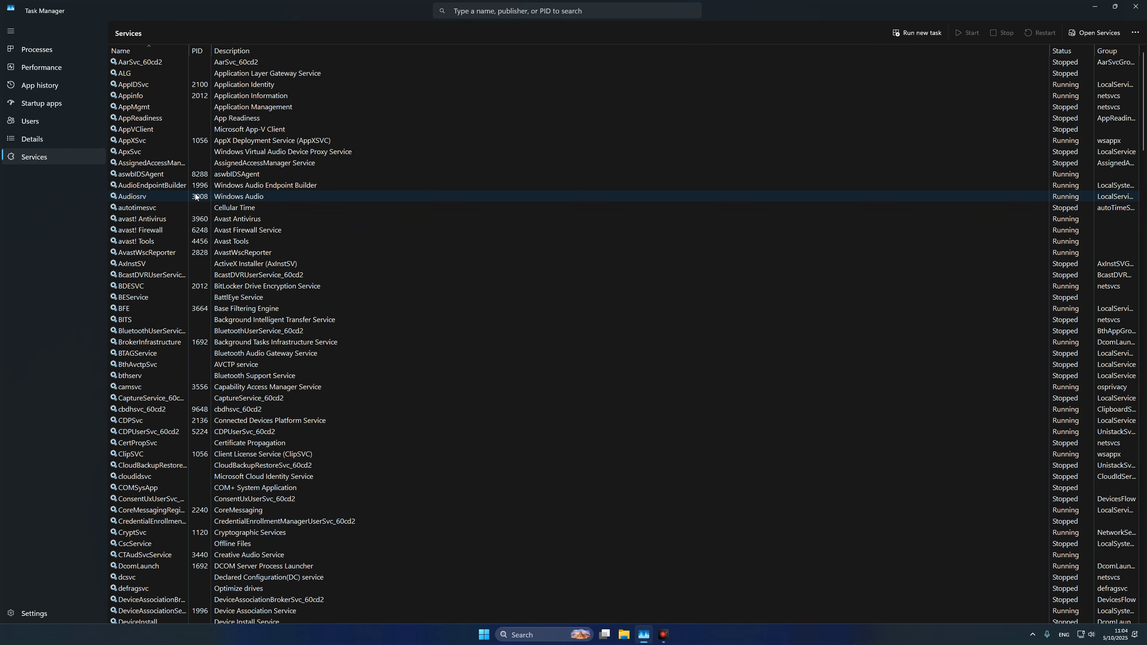
scroll(358, 374, down, 18)
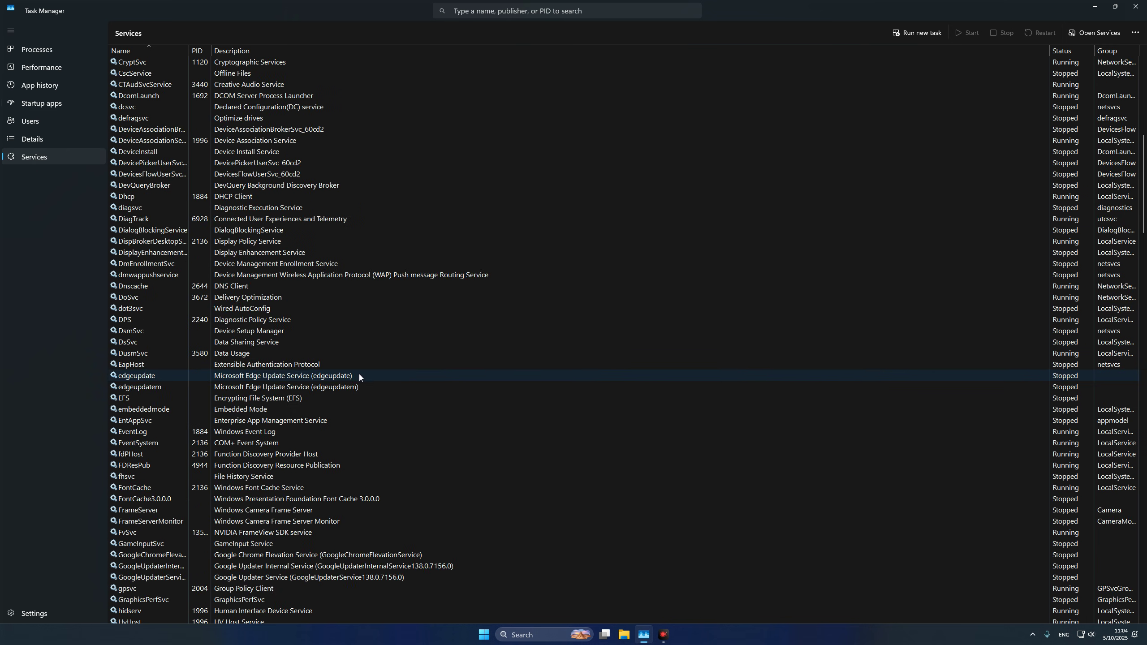
scroll(378, 367, up, 15)
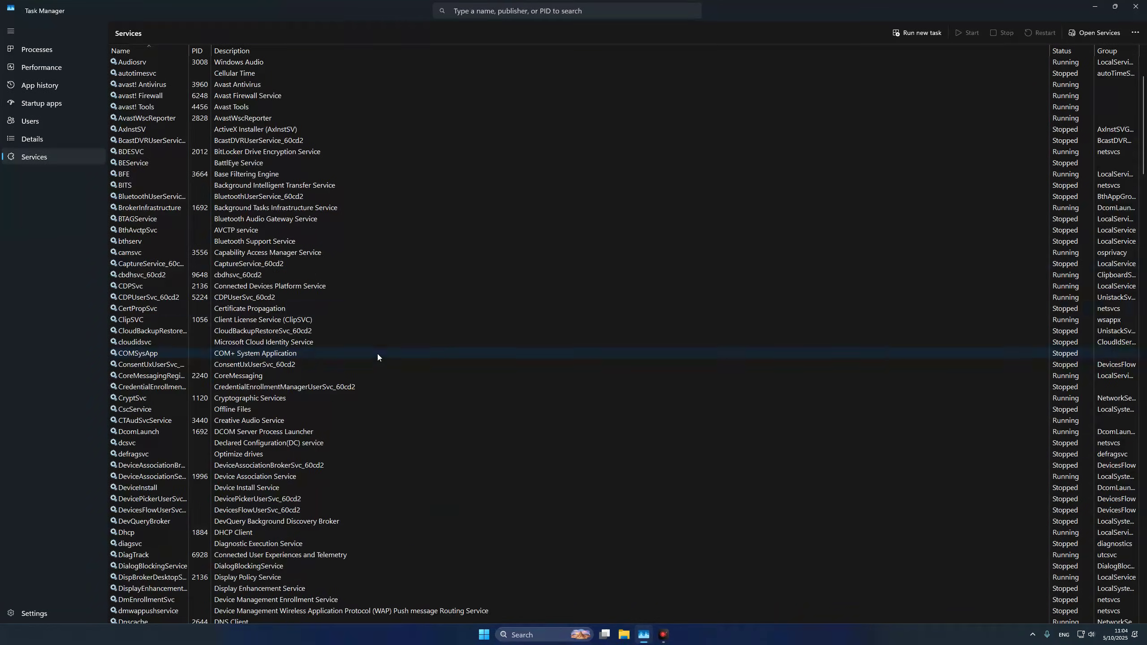
click(1096, 34)
click(587, 147)
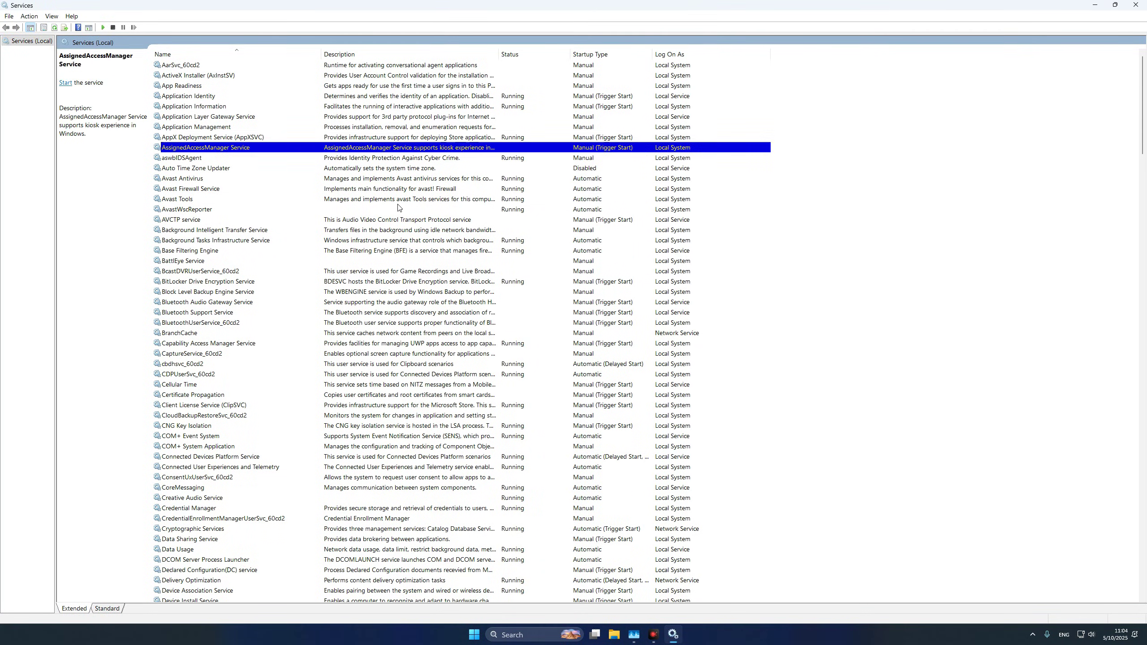
click(620, 156)
- Stop the Print Spooler service and set its startup type to Disabled
scroll(587, 210, down, 20)
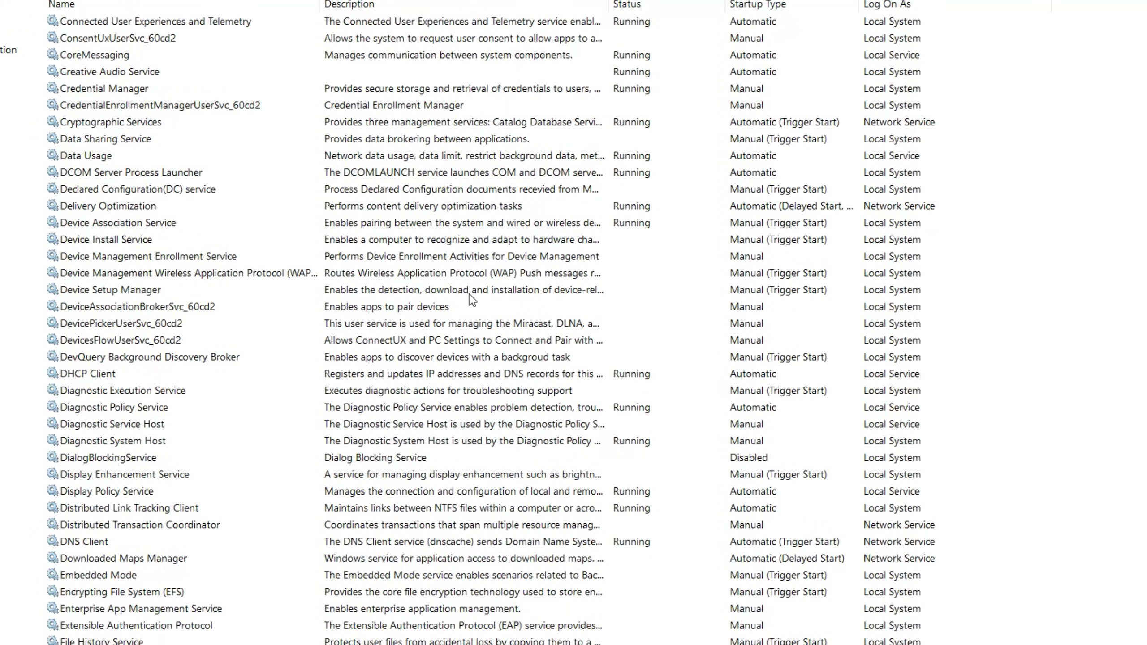
scroll(414, 327, up, 4)
scroll(415, 327, down, 20)
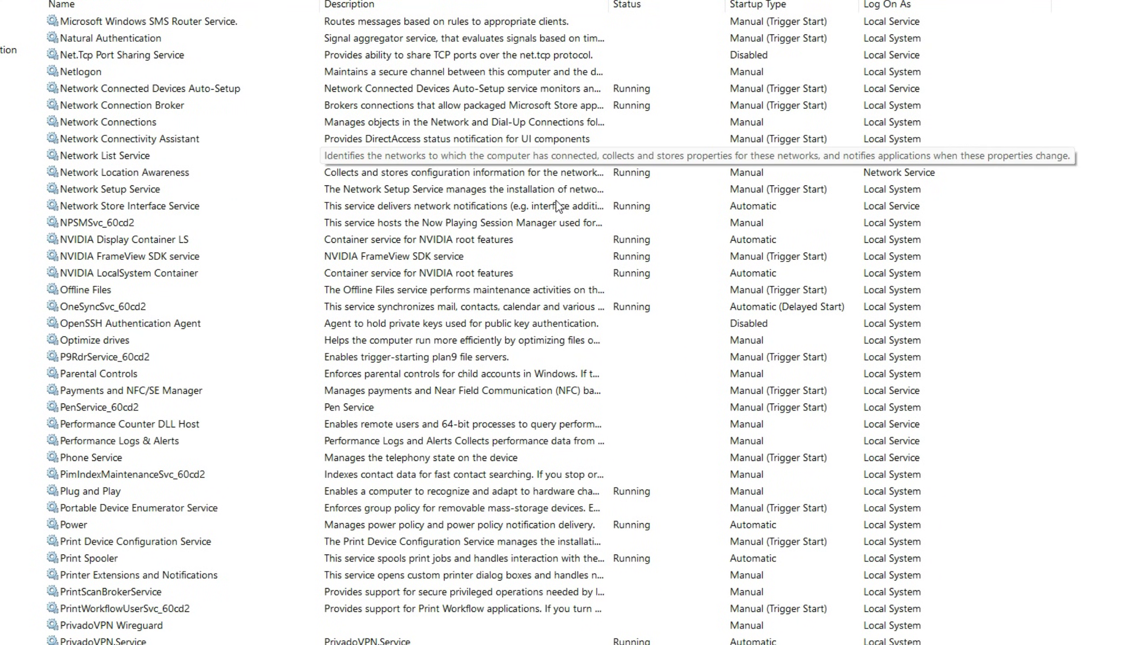
scroll(546, 224, down, 4)
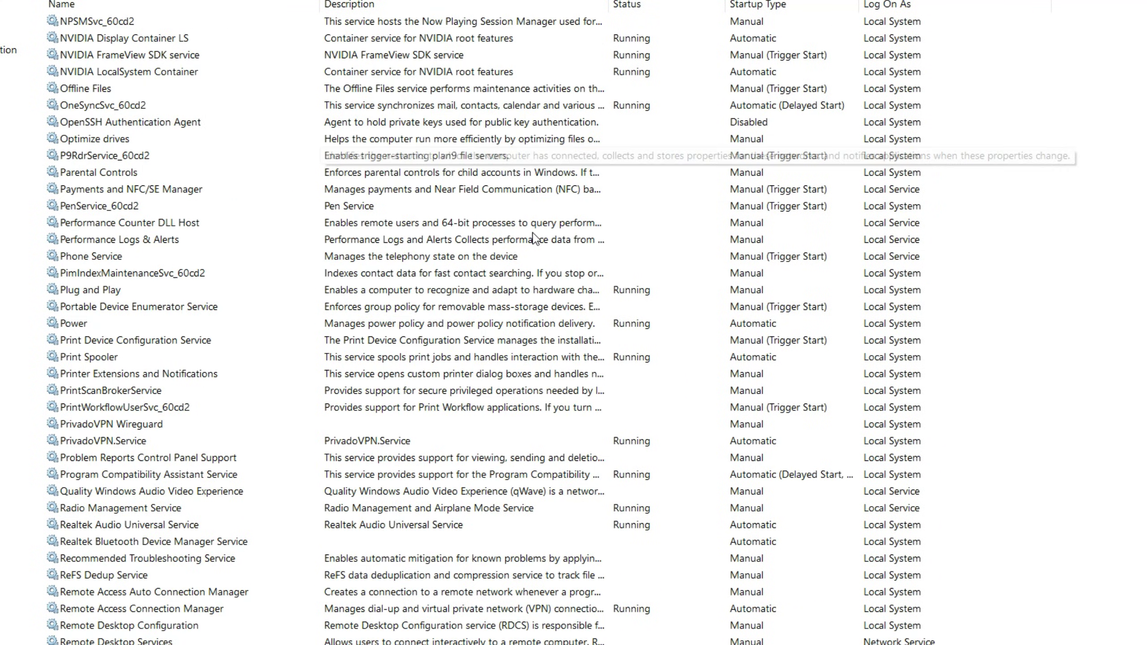
double_click(167, 360)
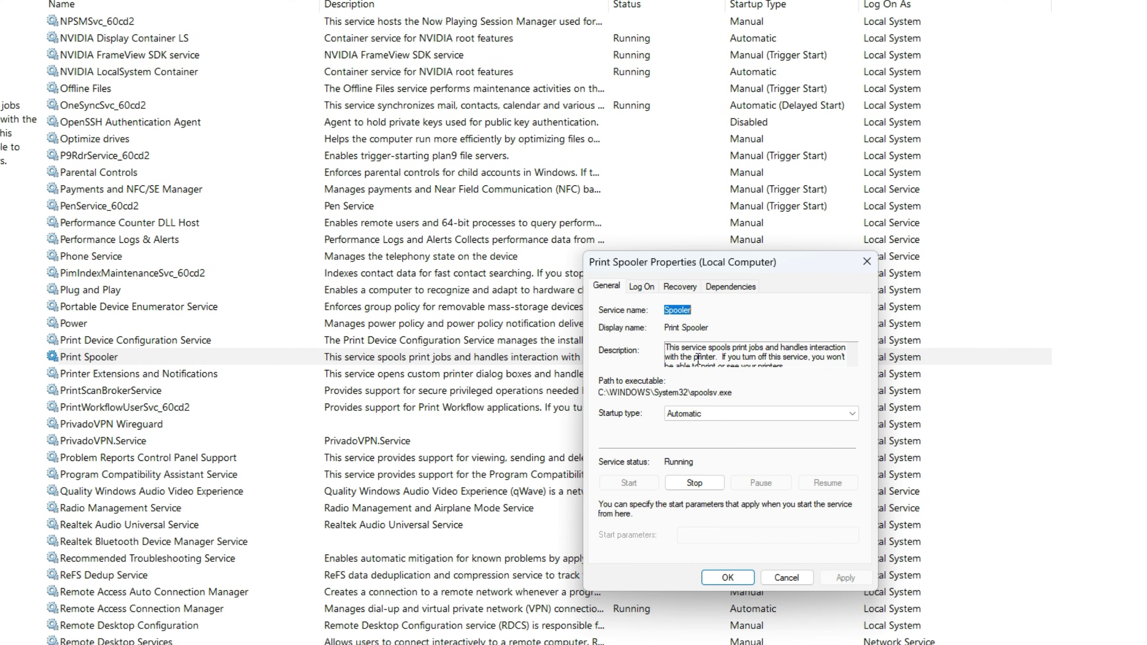
click(694, 482)
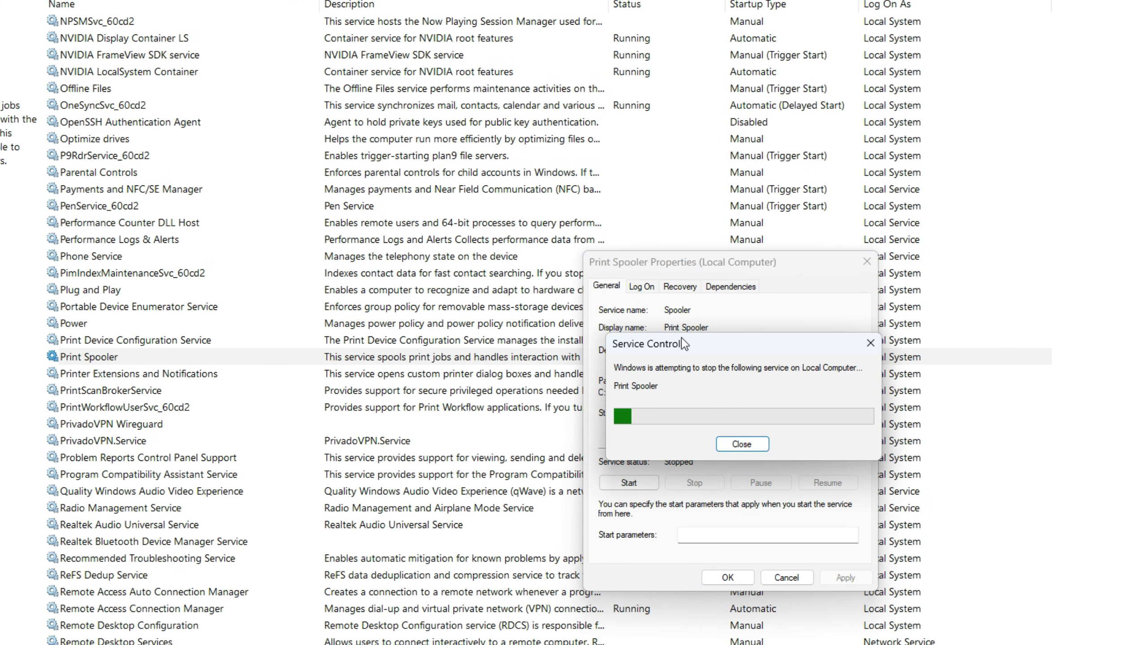
click(693, 414)
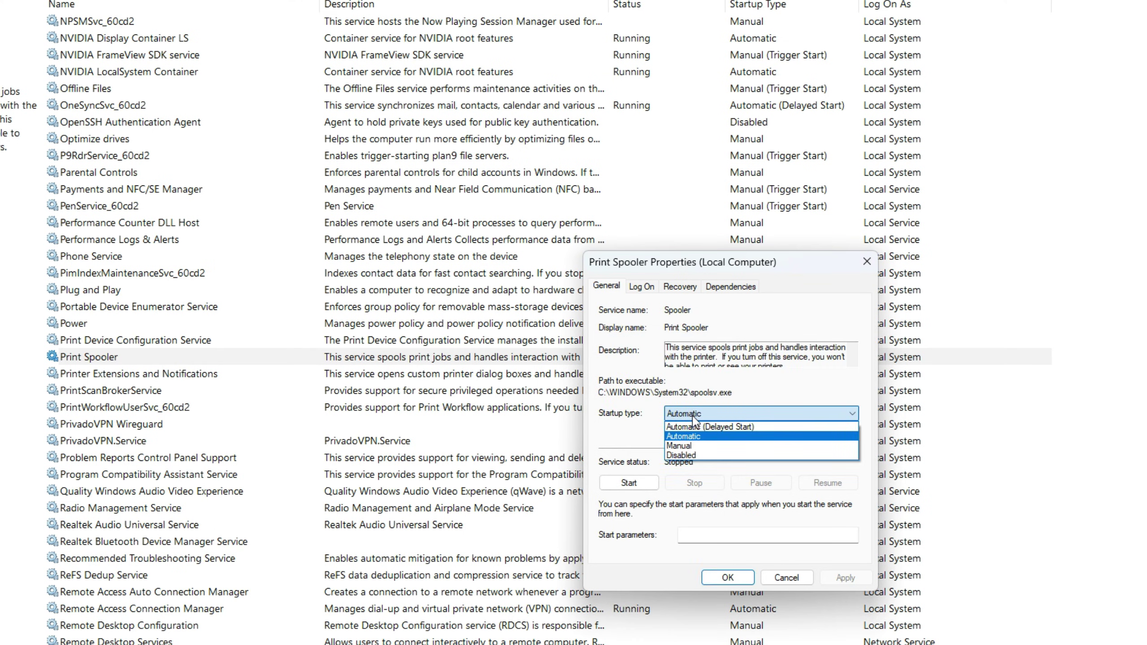
click(693, 455)
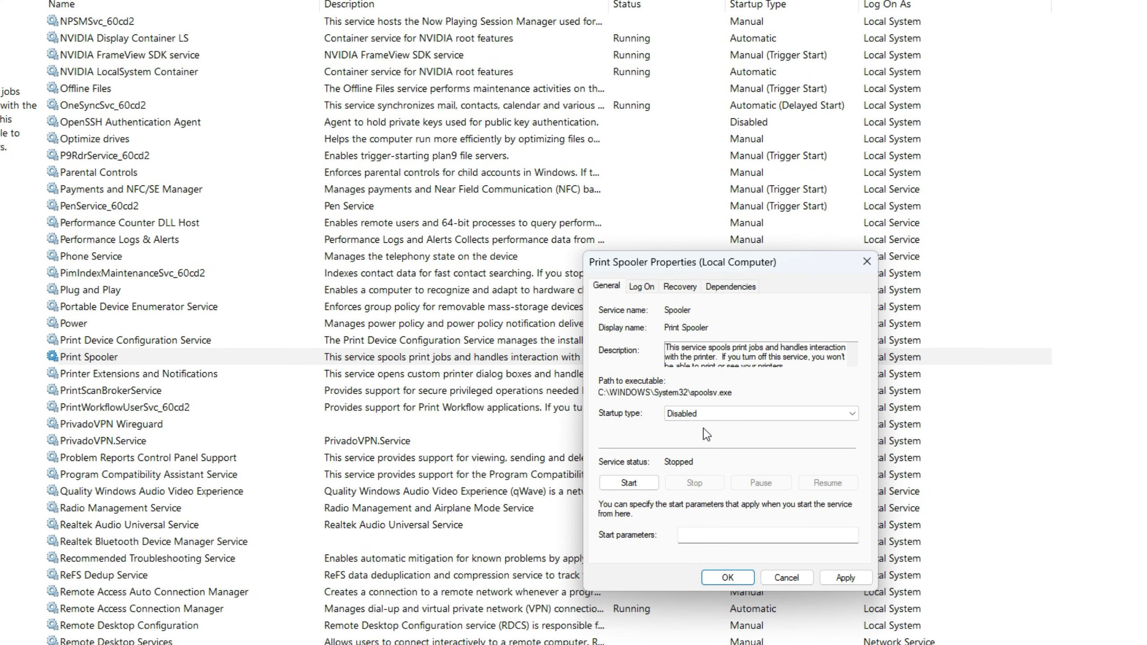
click(719, 578)
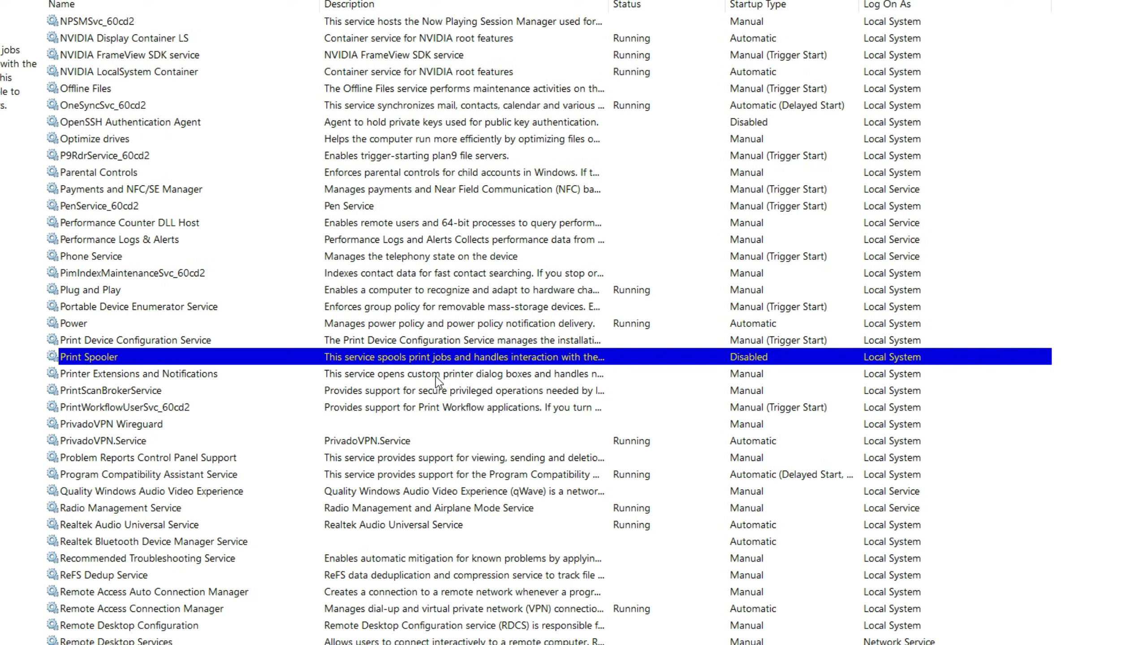
- Try the Automatic startup type for Print Spooler and close its properties without applying the change
double_click(564, 360)
click(671, 413)
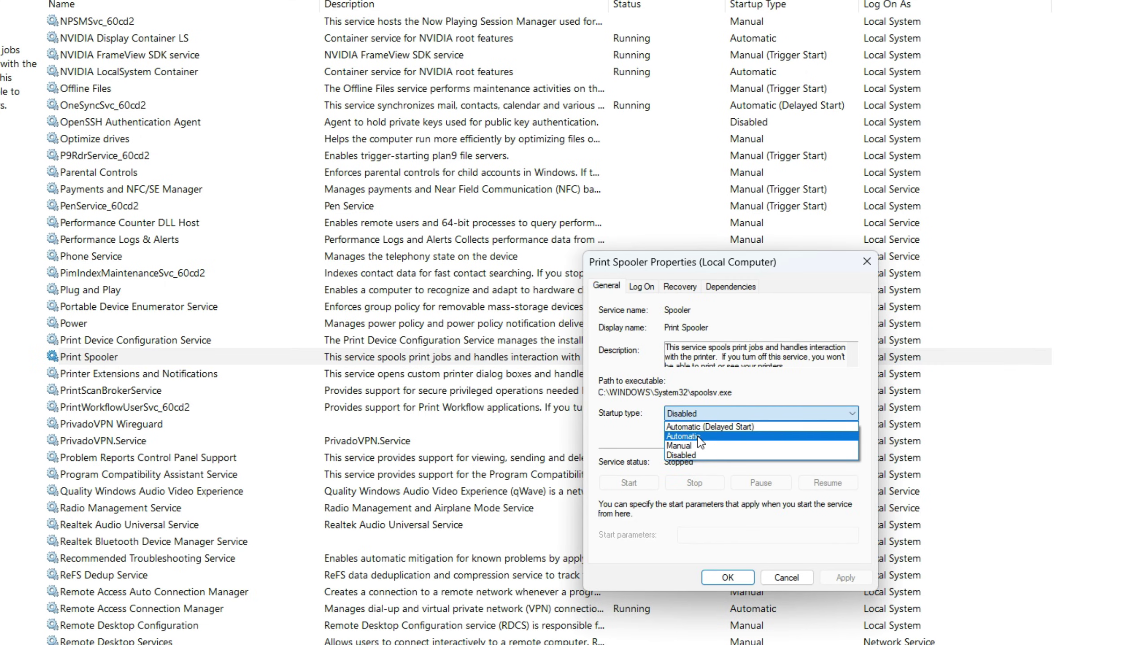
click(698, 436)
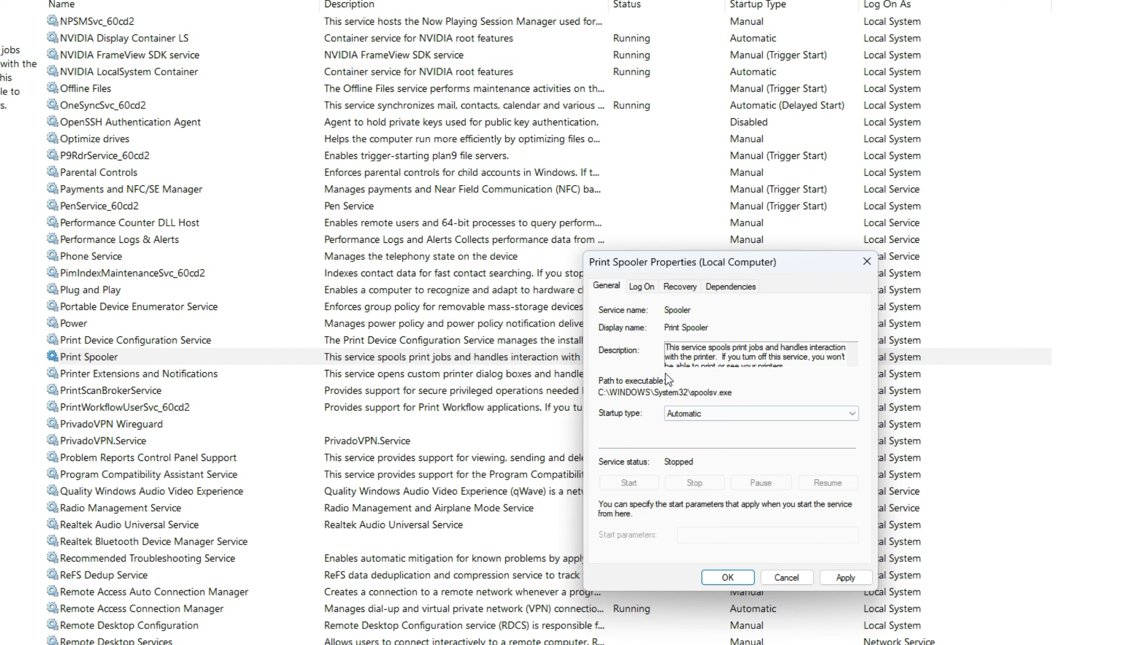
click(866, 262)
- Look through the services below Print Spooler to the end of the list, checking their status and startup type
click(725, 379)
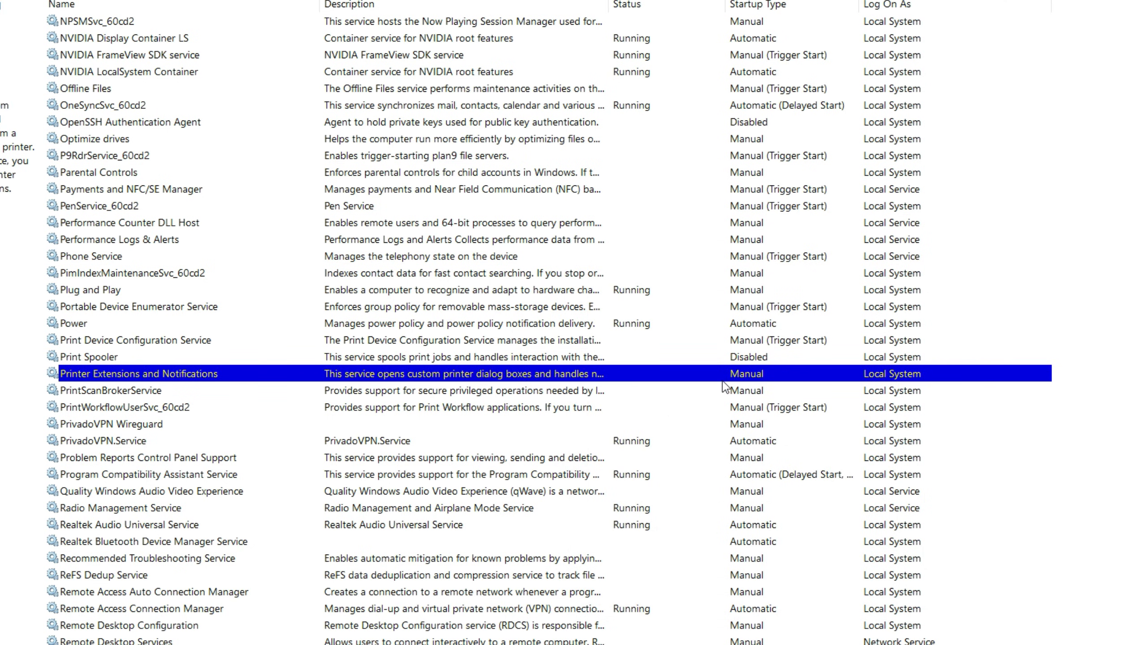
scroll(723, 389, down, 8)
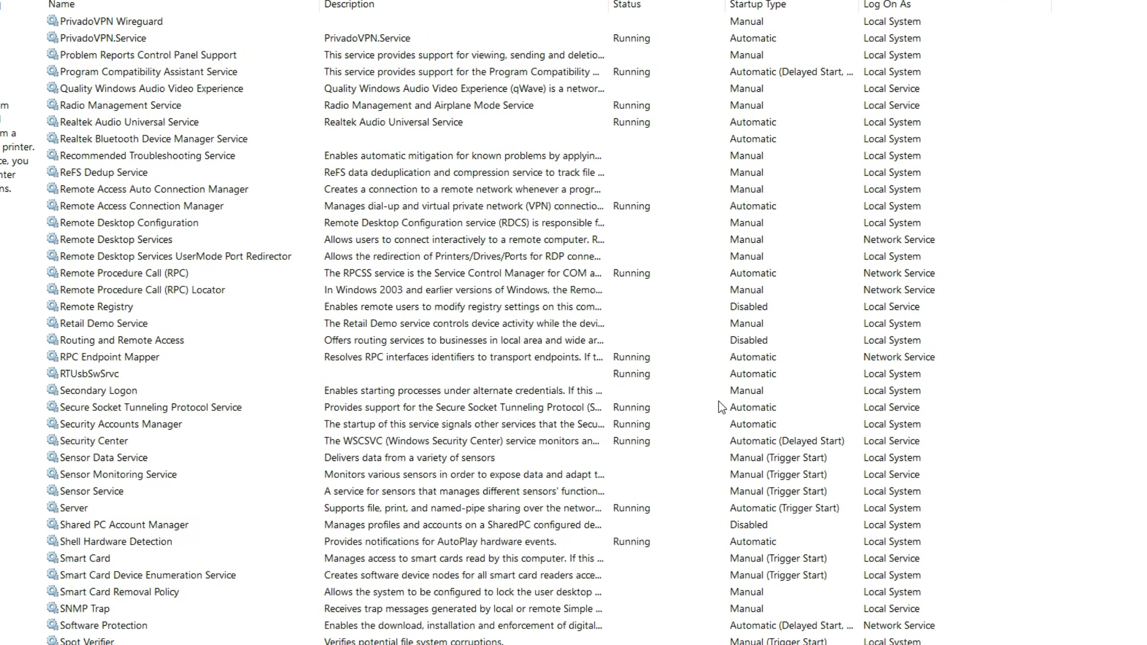
scroll(722, 408, down, 20)
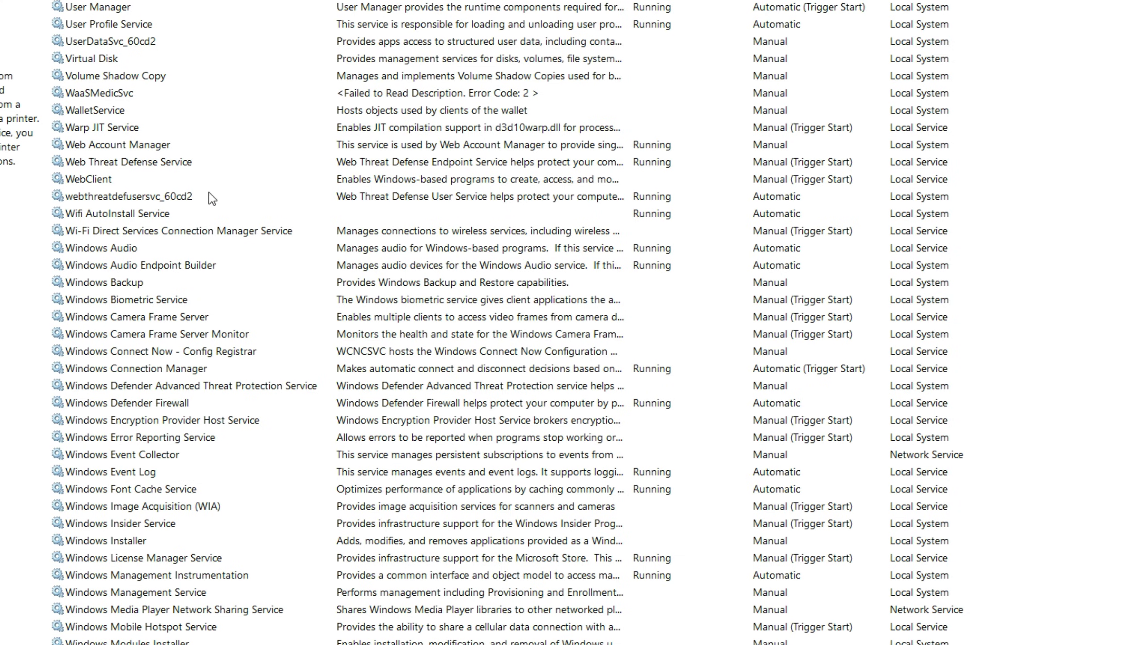
click(142, 154)
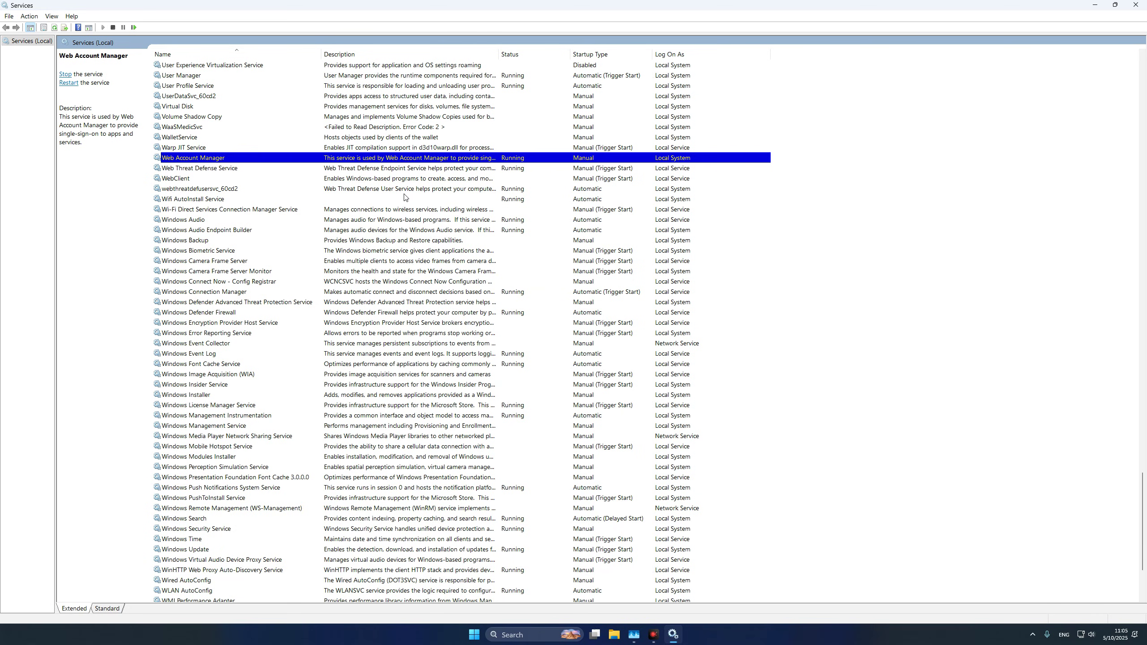
scroll(415, 474, down, 4)
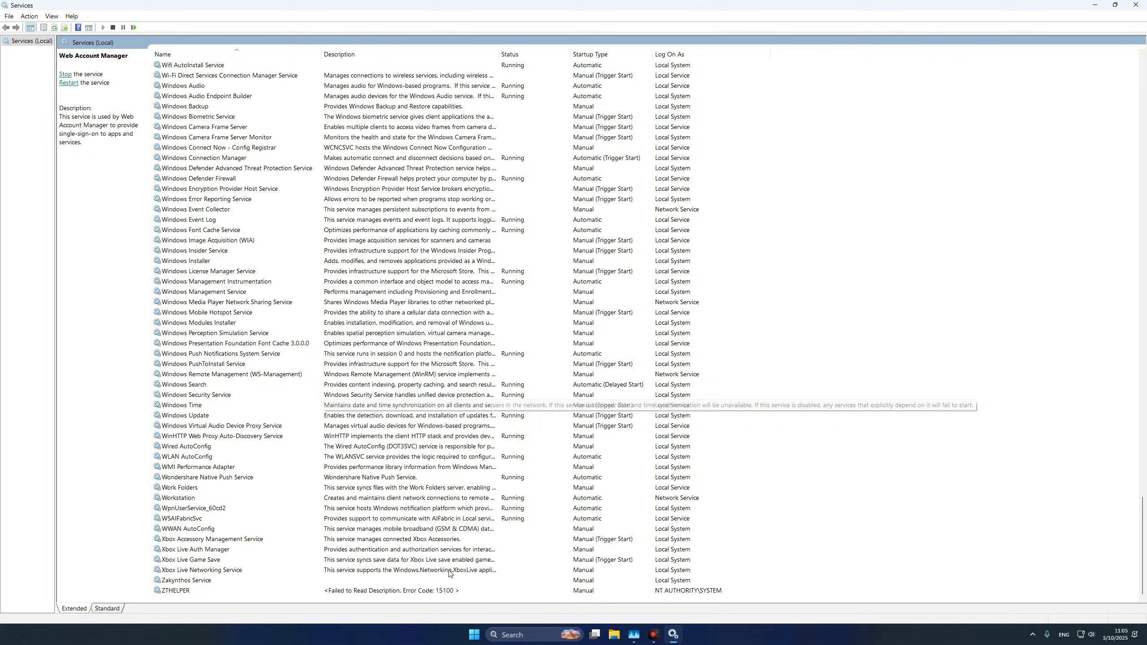
- Open Windows Settings and view the Windows Update options
click(515, 635)
text(settings)
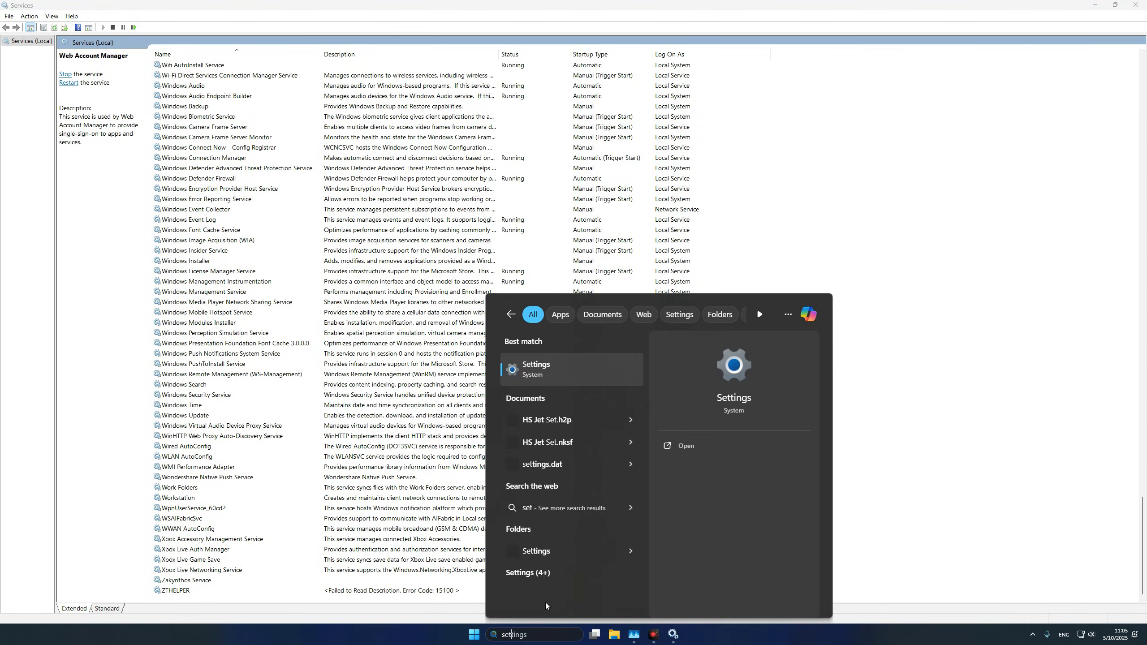
click(541, 366)
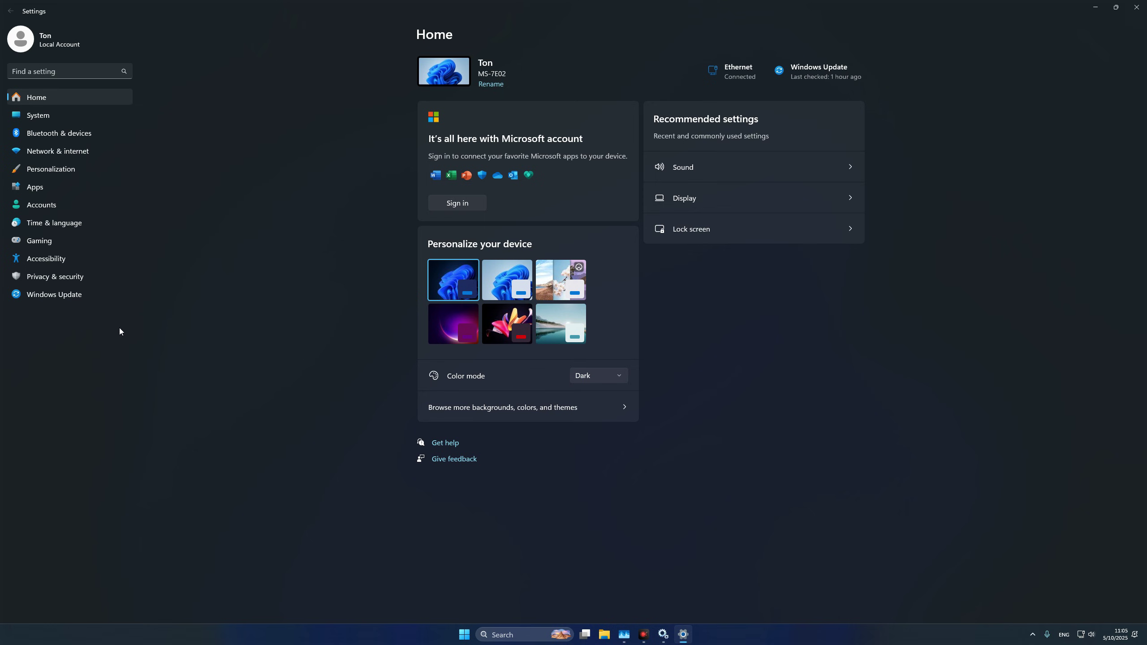
click(50, 294)
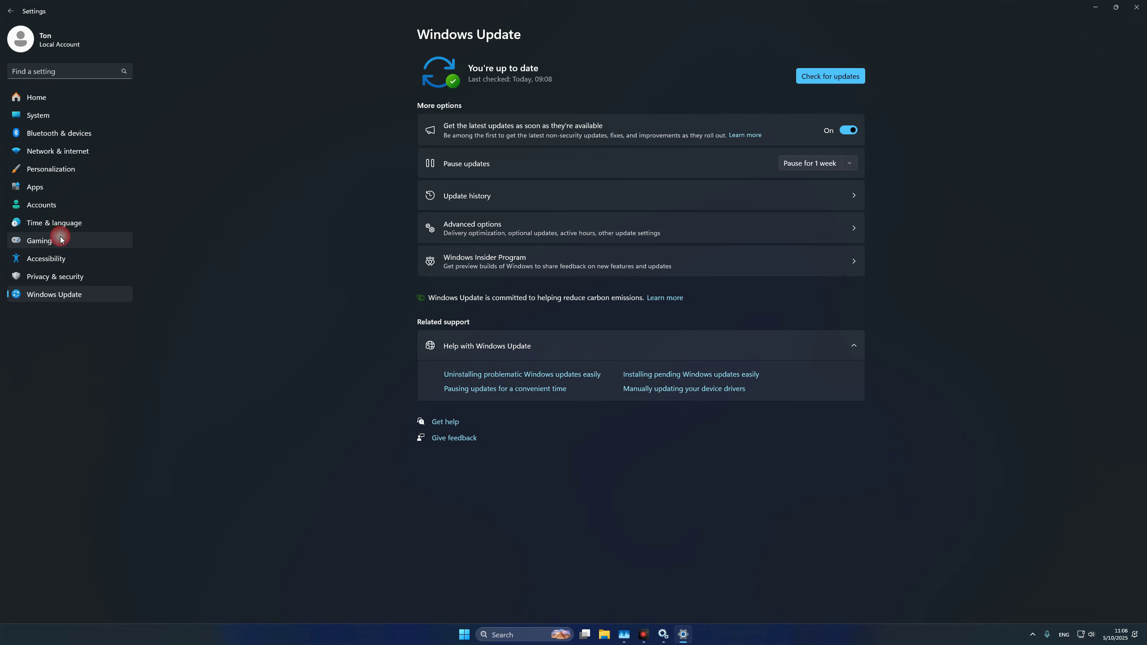
- Check the Game Bar controller setting and open Game Mode within the Gaming settings
click(61, 240)
click(522, 66)
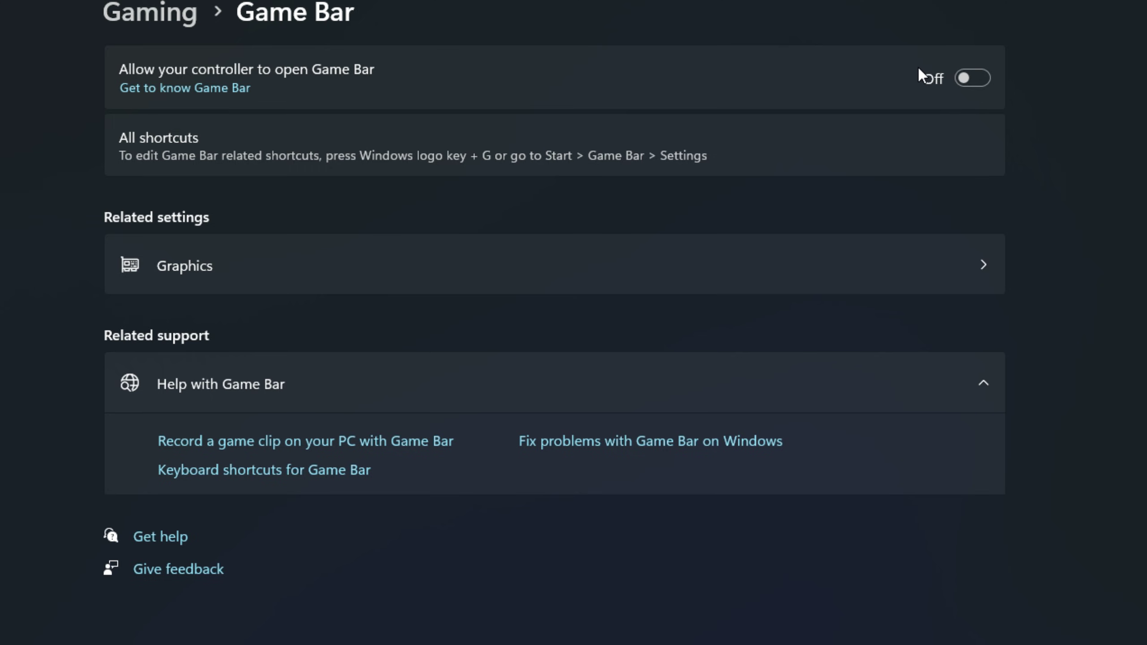
click(150, 12)
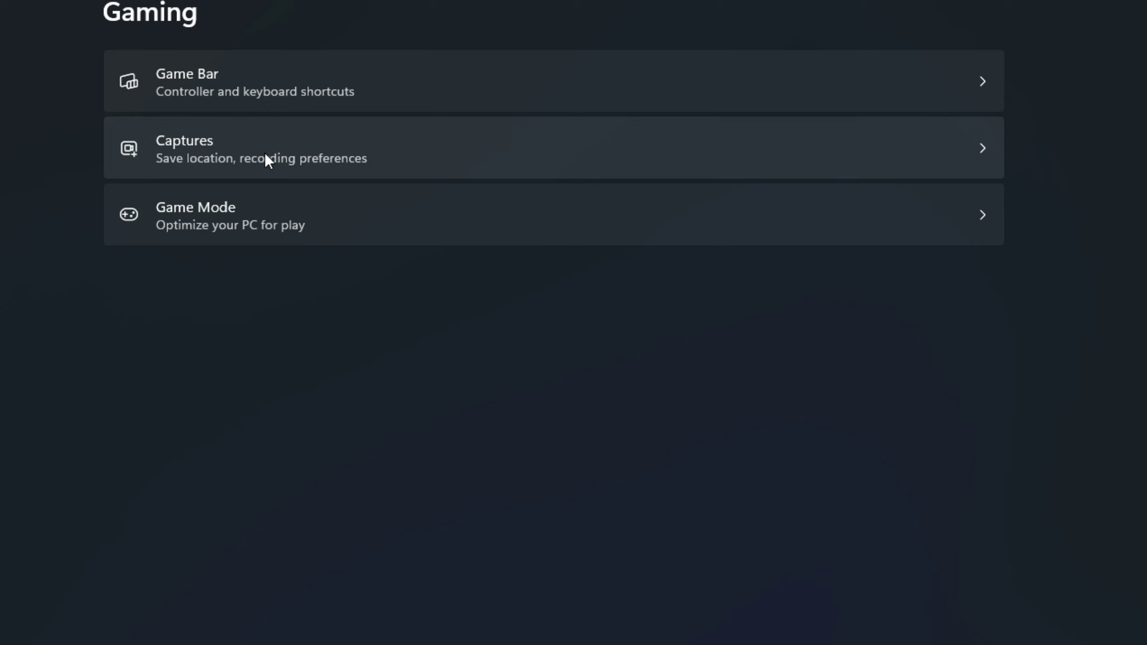
click(206, 213)
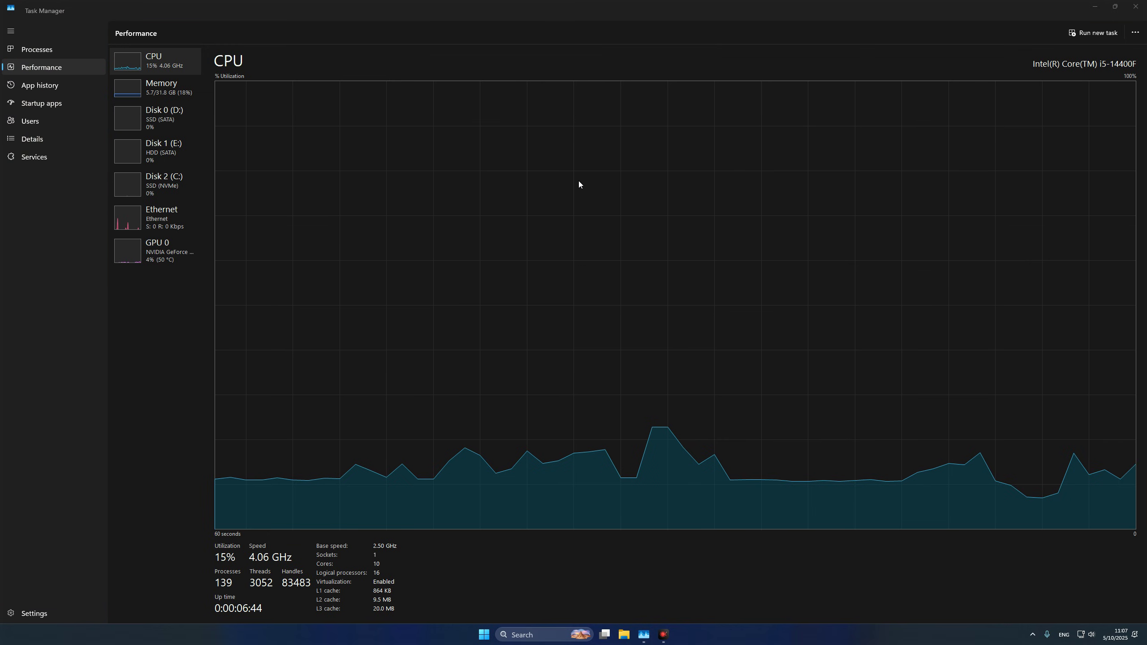
- Open Windows Settings, bring up the advanced system settings for this PC, and move the System Properties dialog to the middle of the screen
click(525, 635)
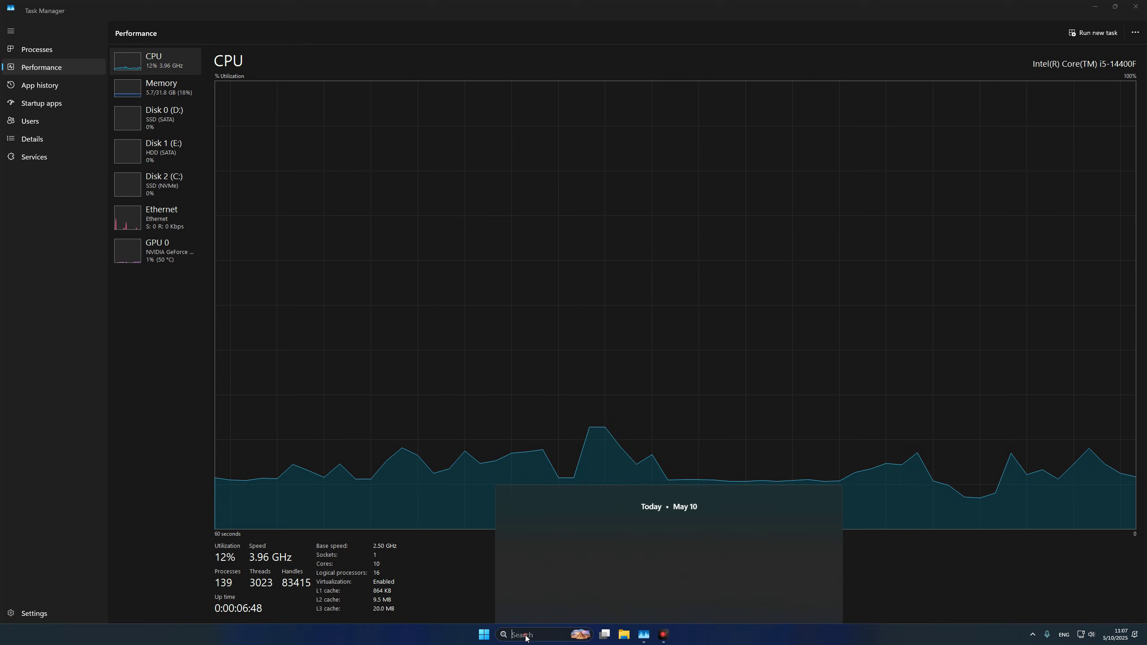
text(set)
click(557, 368)
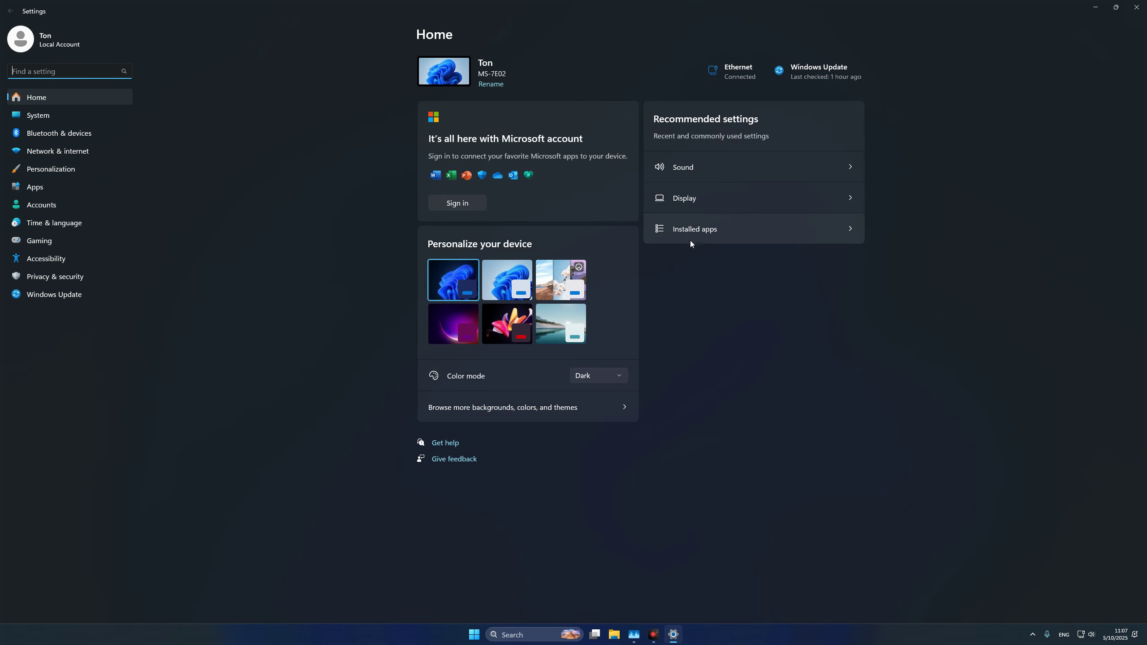
click(46, 116)
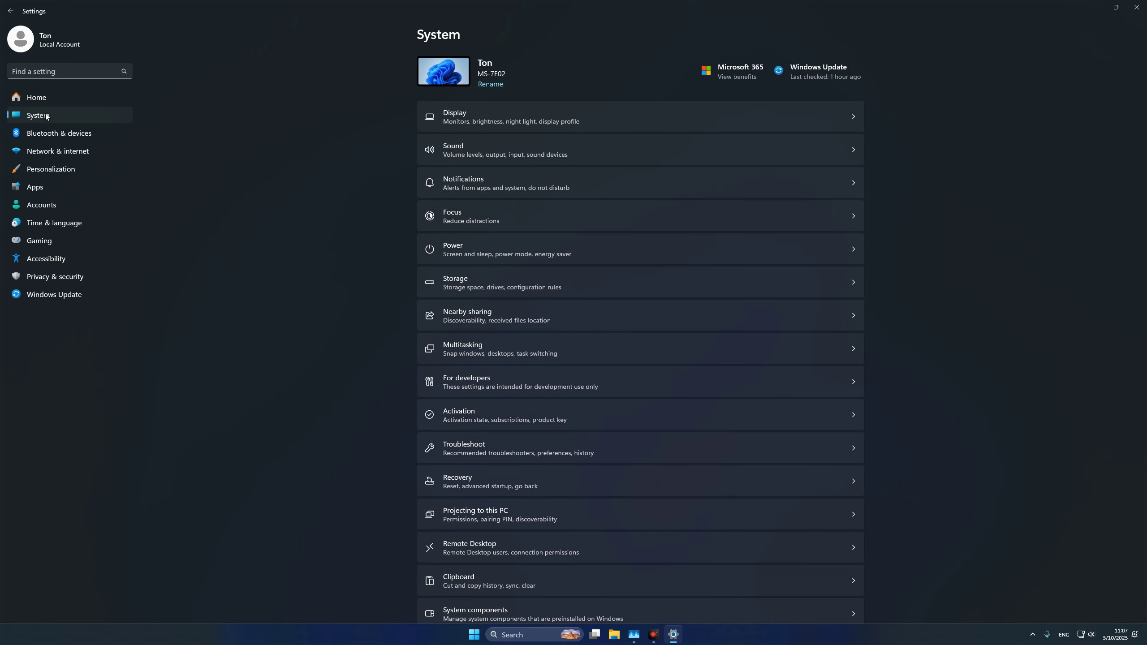
scroll(583, 458, down, 3)
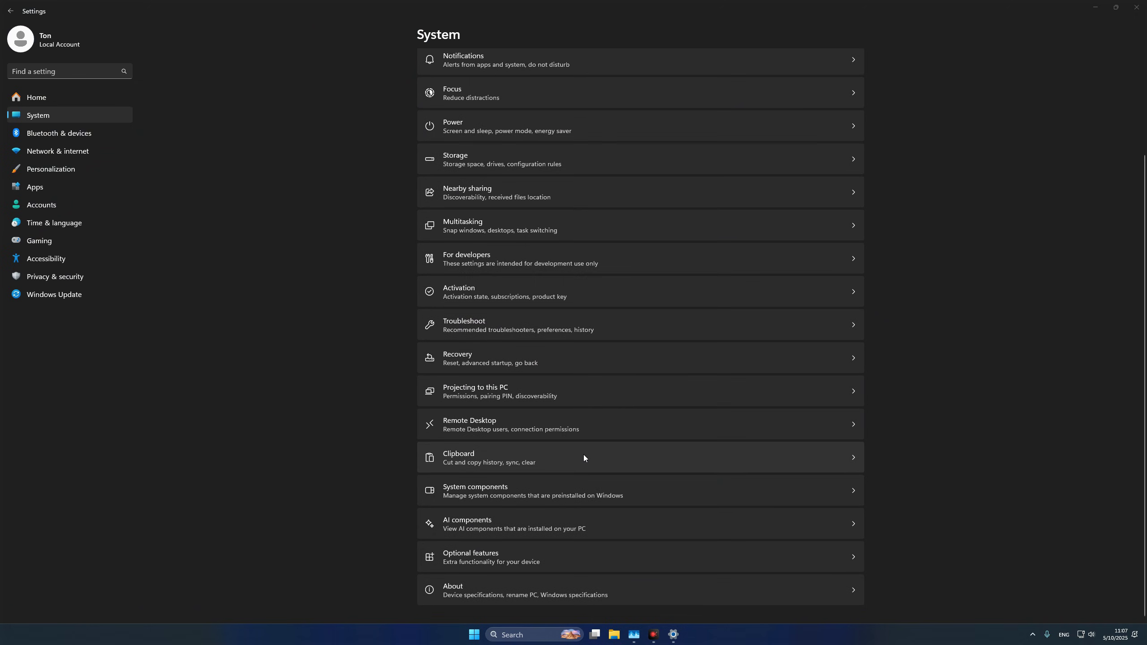
click(458, 591)
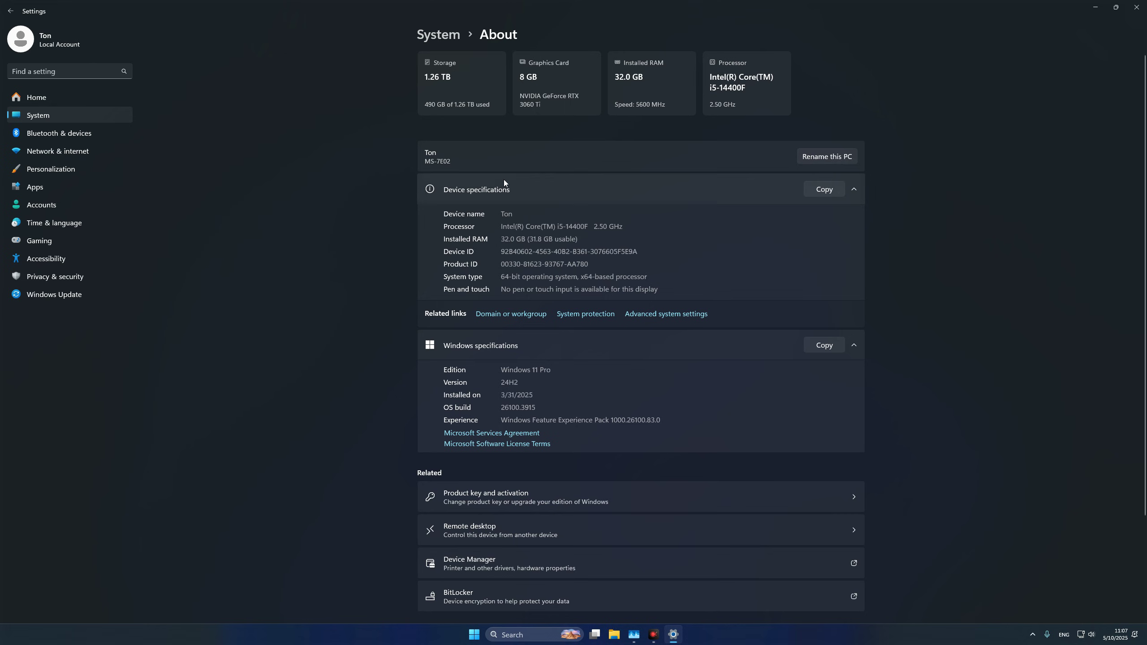
click(678, 316)
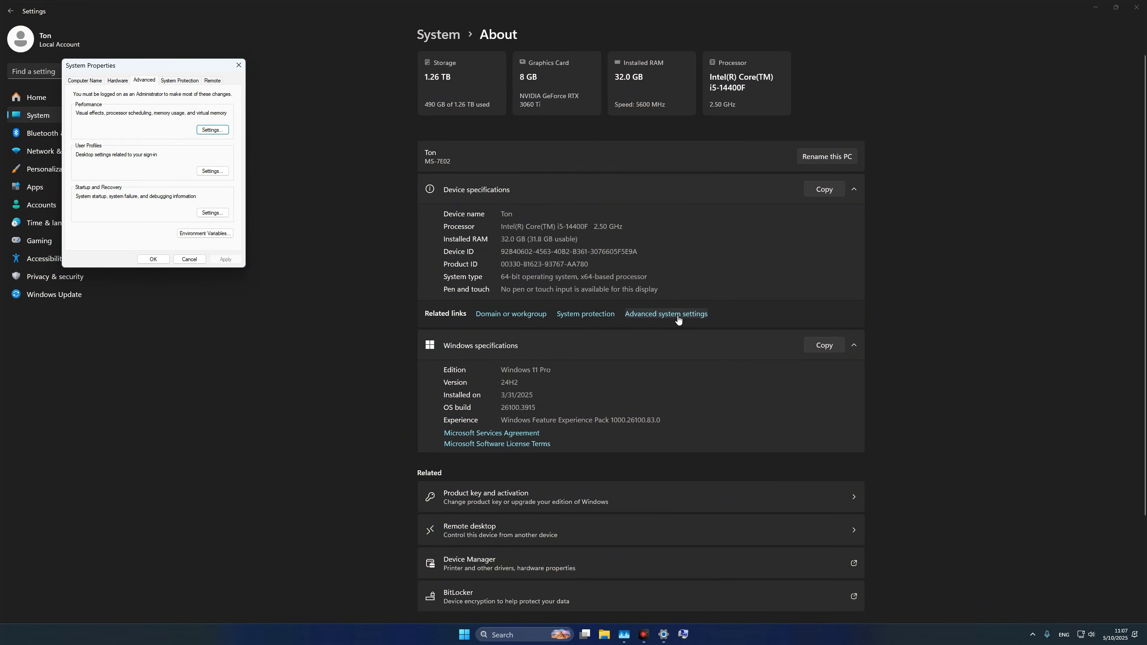
drag(146, 72, 691, 147)
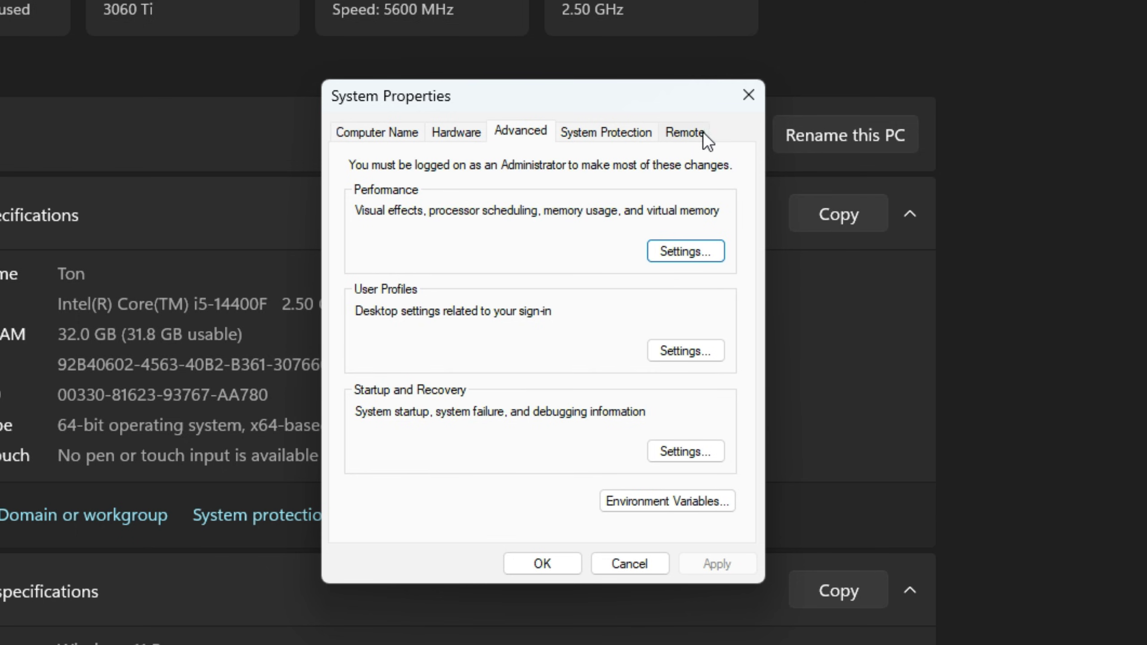
- Disallow Remote Assistance connections and keep Remote Desktop set to "Don't allow remote connections to this computer"
click(759, 155)
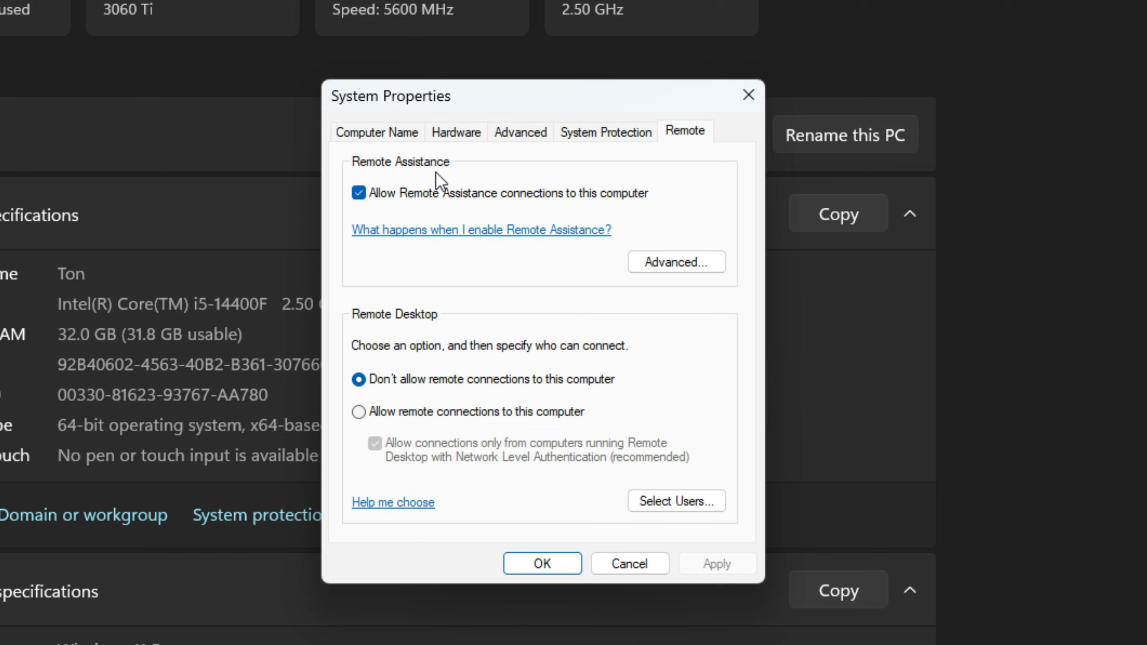
click(354, 196)
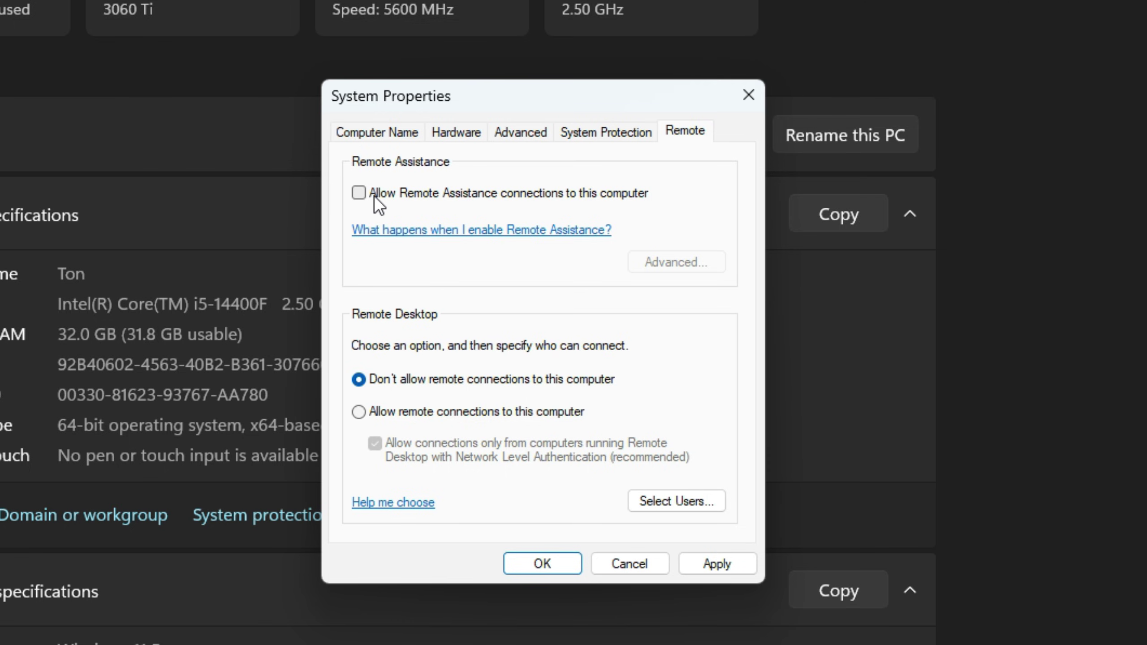
click(384, 192)
click(386, 192)
click(359, 412)
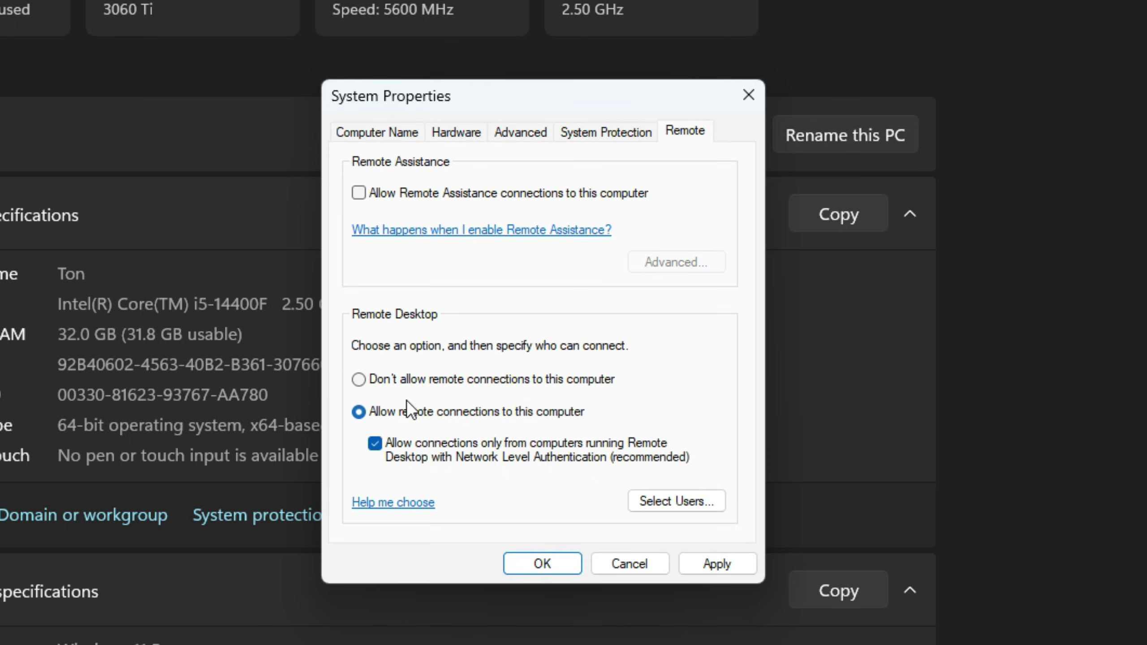
click(359, 381)
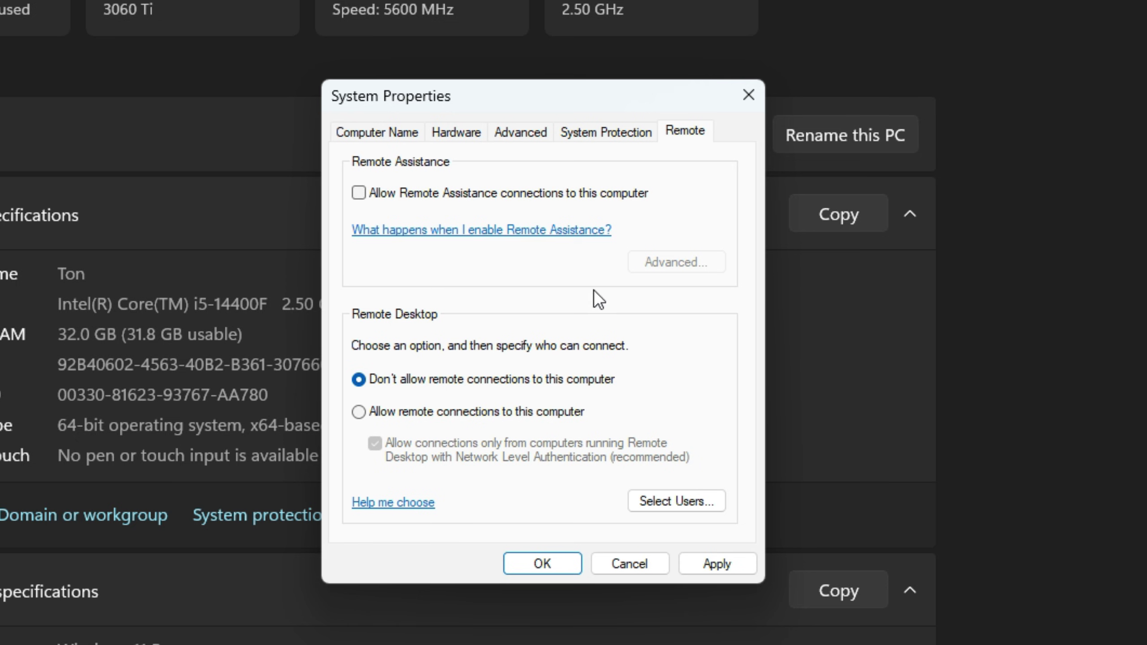
- Compare the visual effects presets in Performance Options and select "Adjust for best appearance"
click(520, 132)
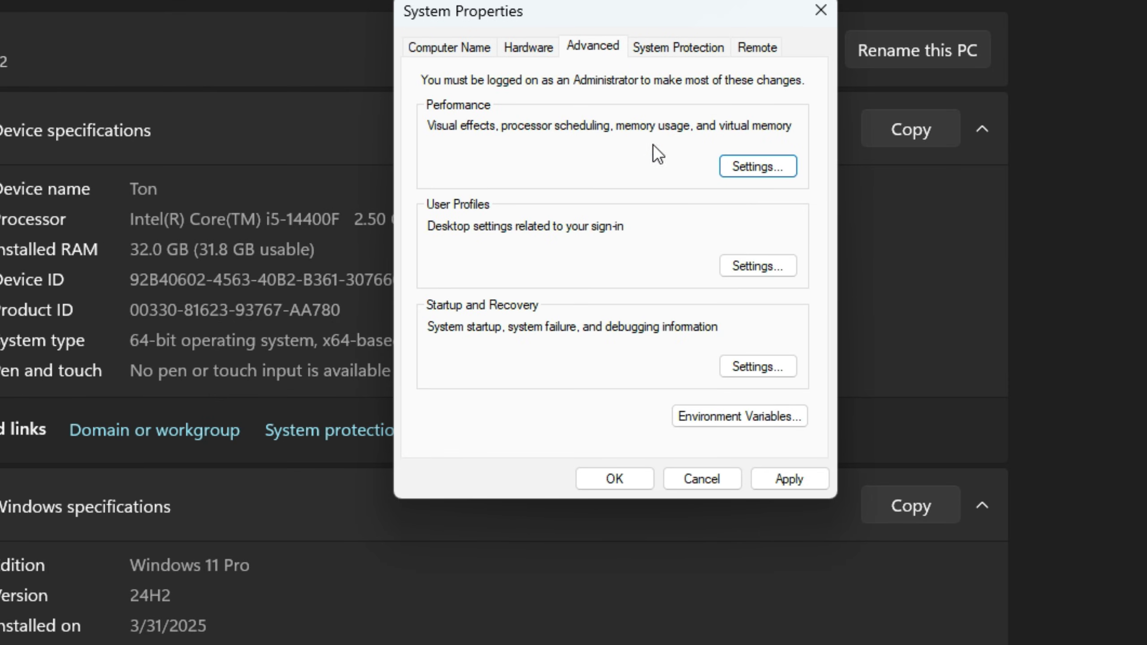
click(747, 166)
drag(623, 91, 473, 21)
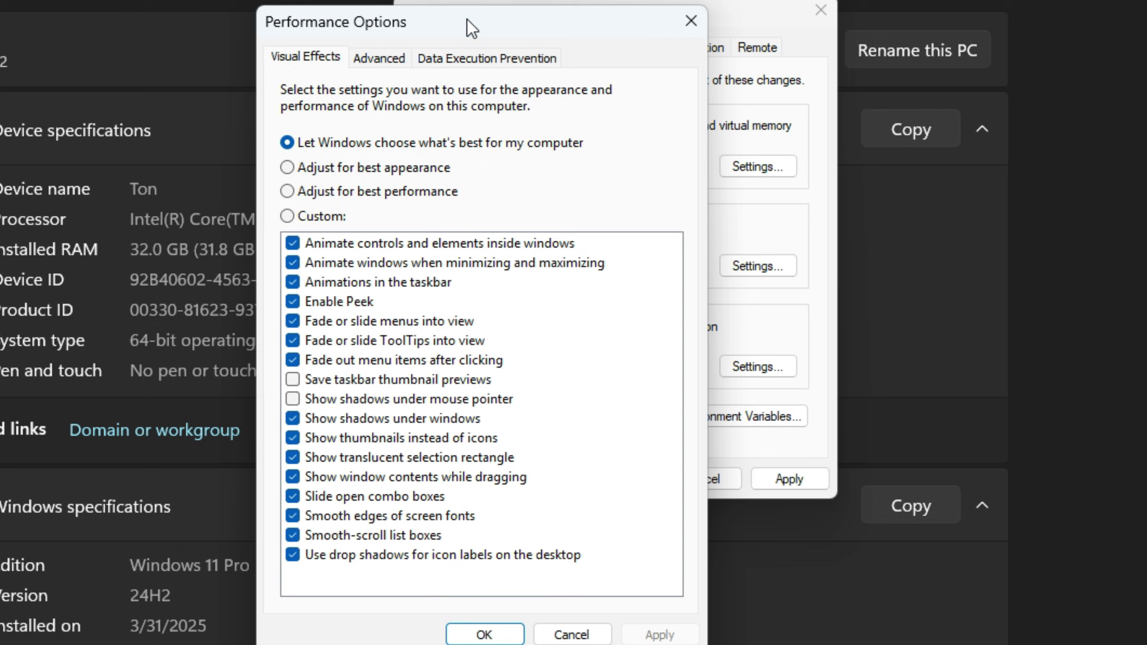
click(318, 194)
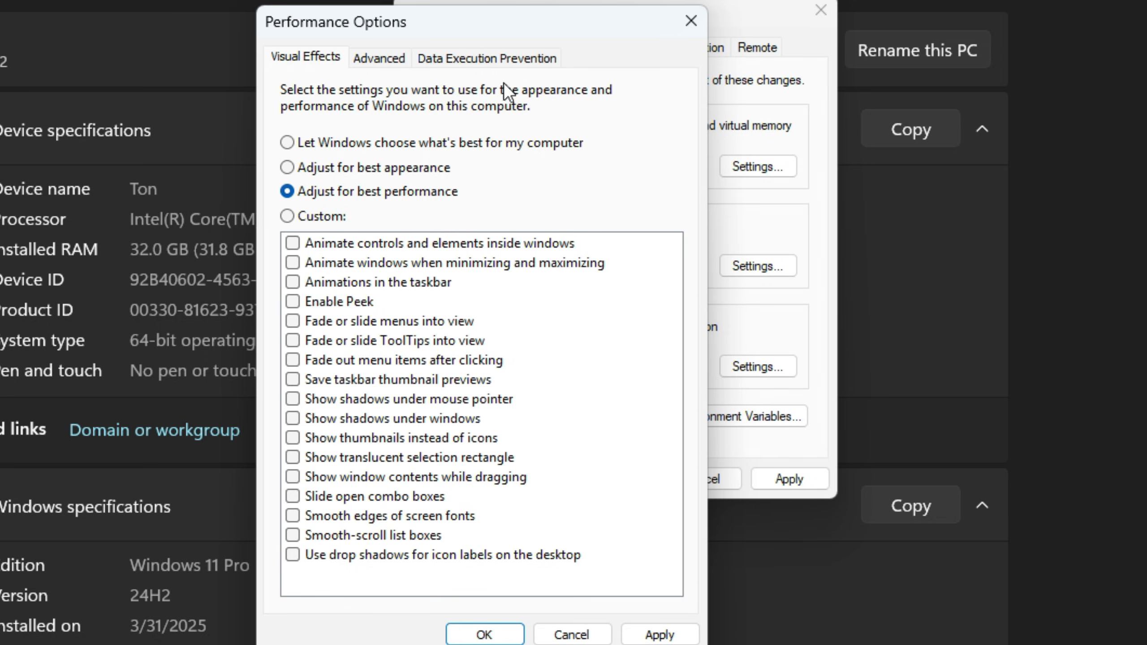
drag(460, 27, 507, 40)
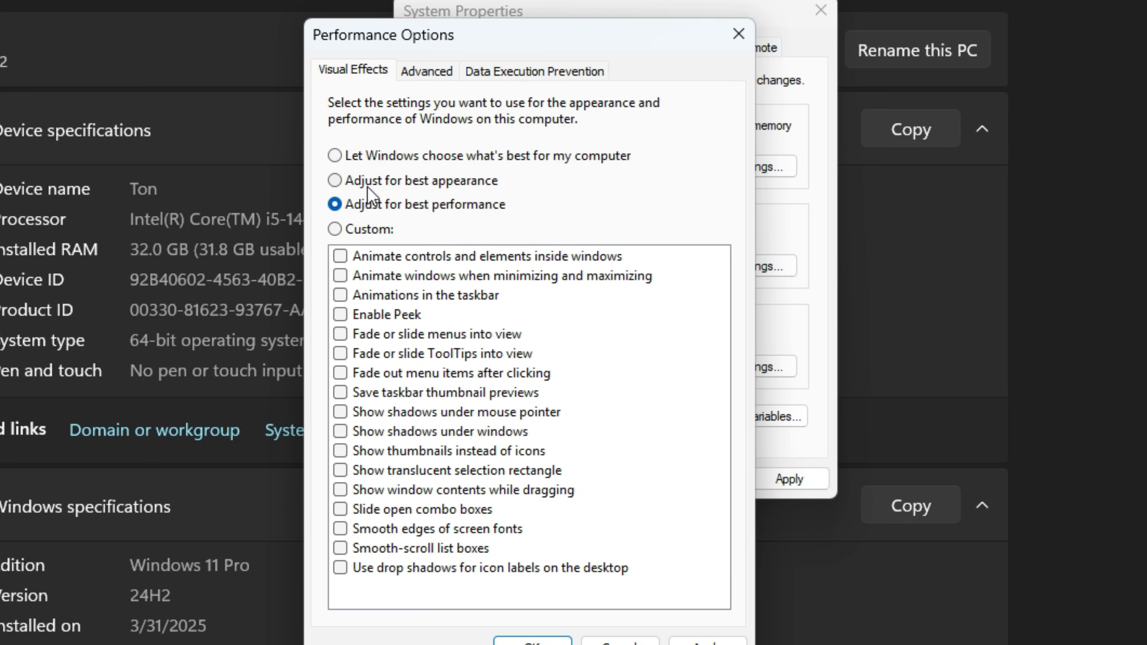
click(355, 158)
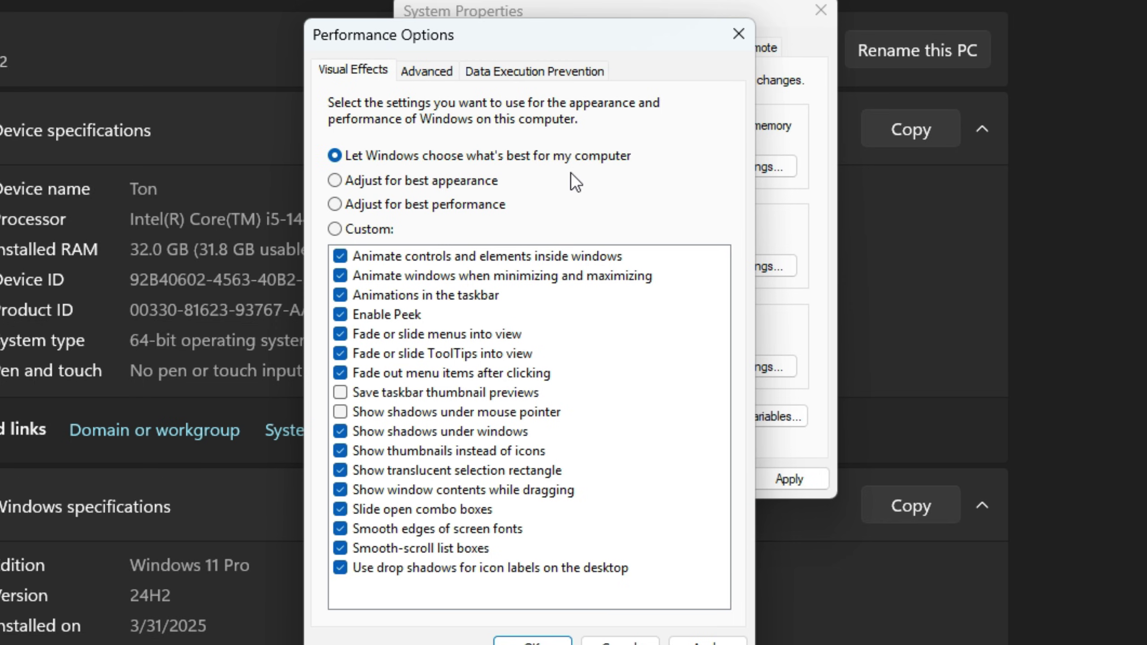
click(397, 181)
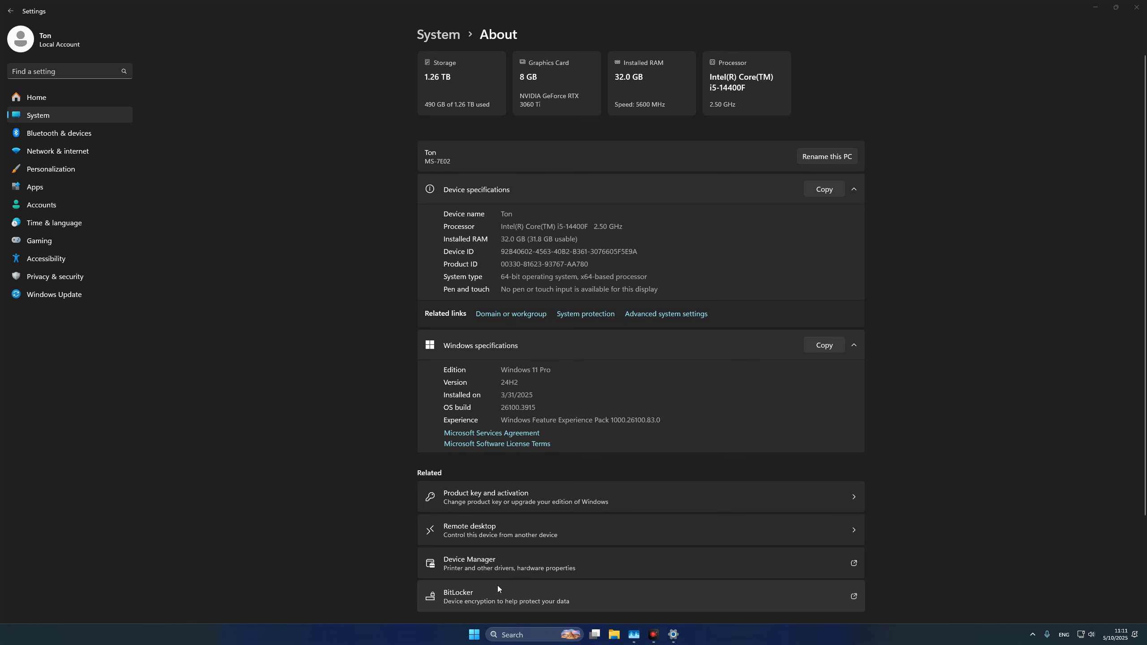
- Search Windows for Disk cleanup recommendations and open the Temporary files list for drive C
click(521, 634)
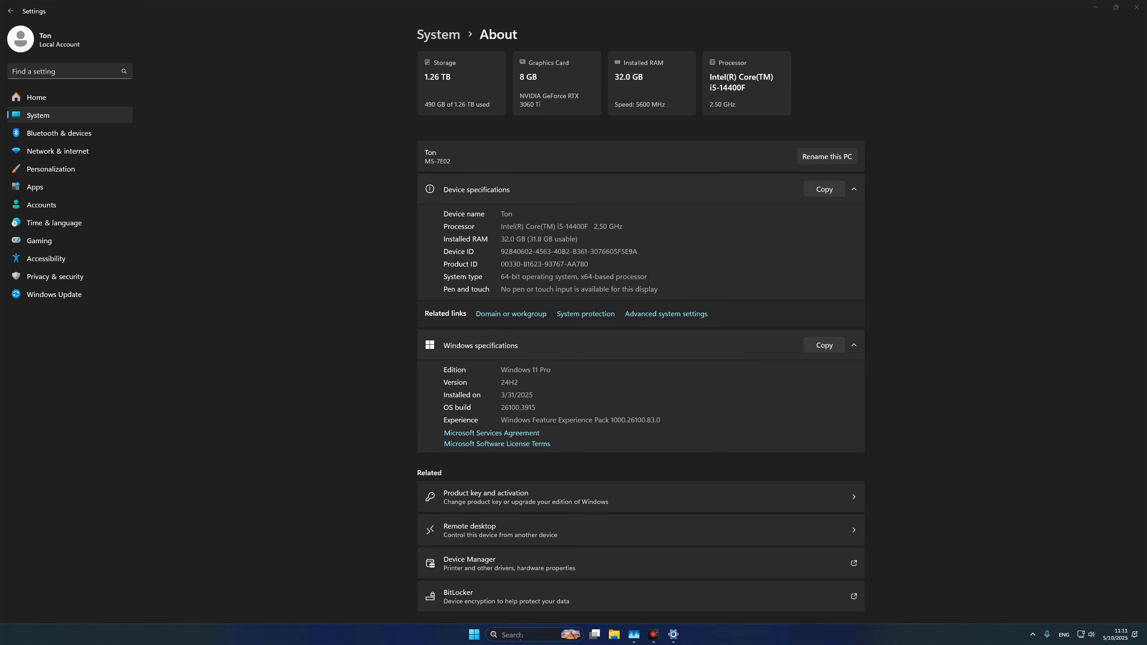
text(disk cleanup recommer)
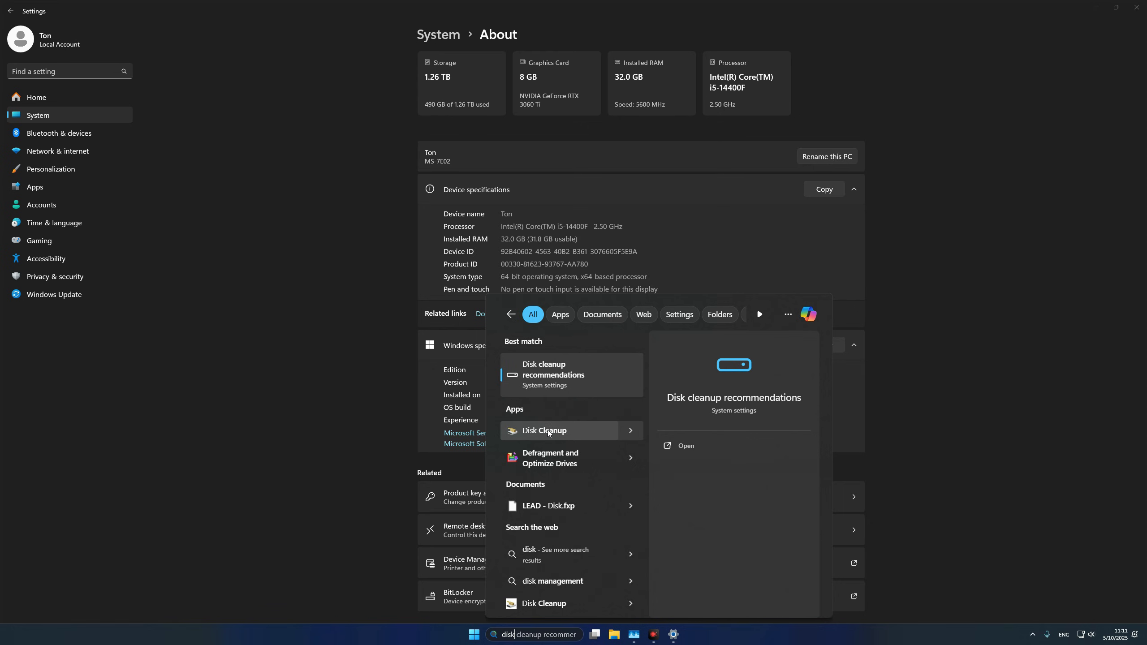
click(544, 373)
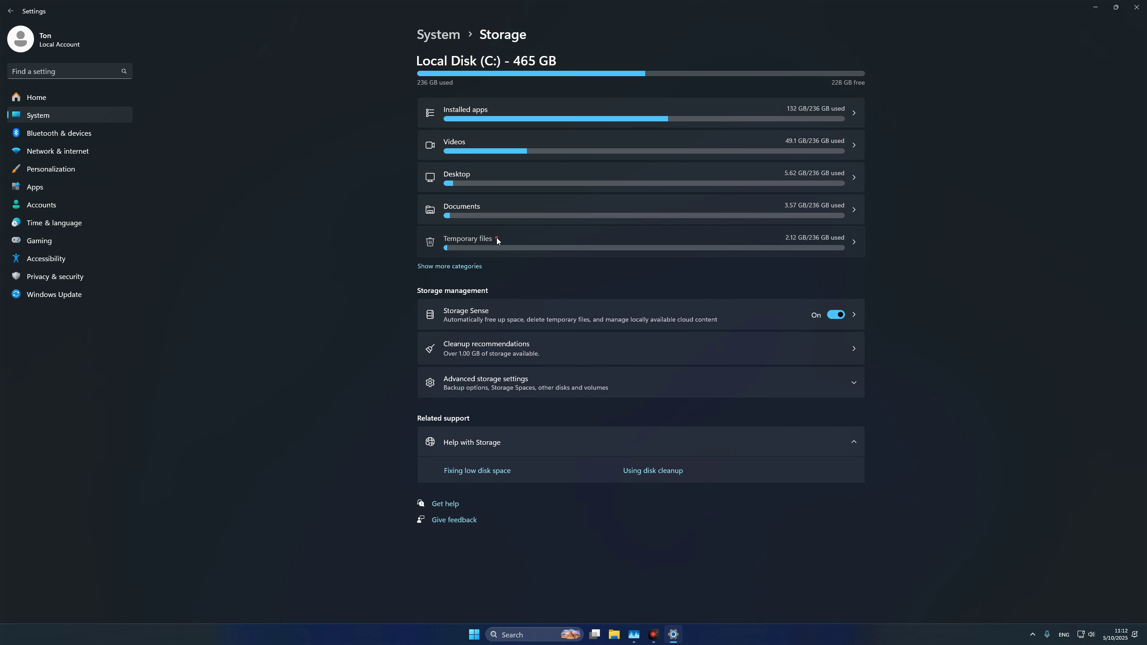
click(259, 349)
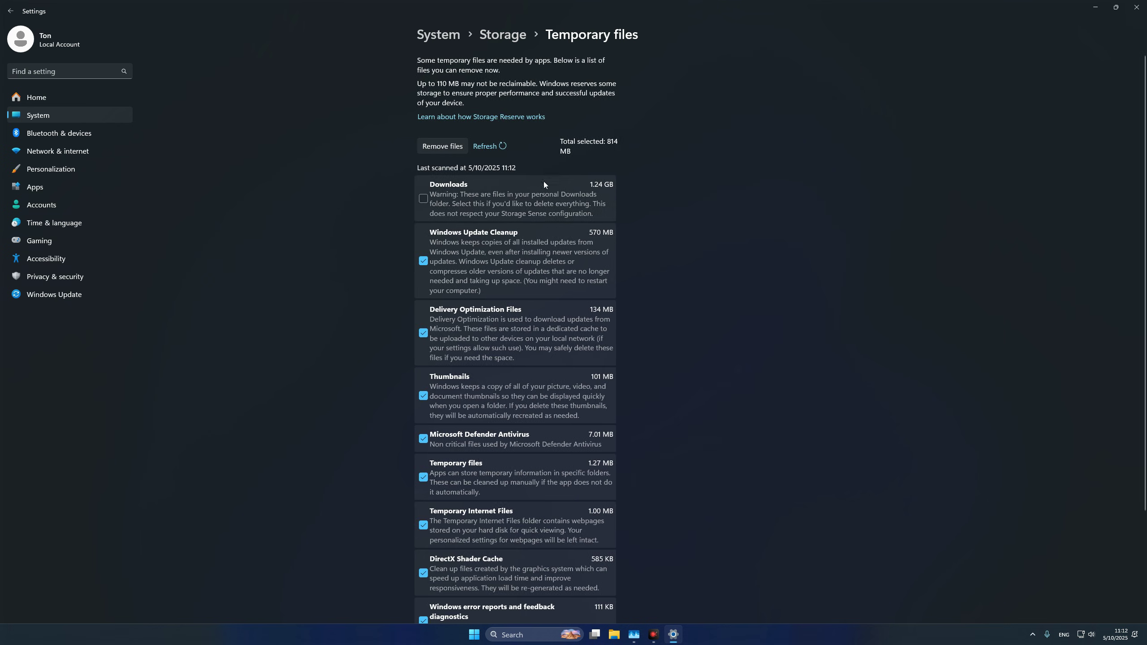
- Look through the removable temporary file categories and which of them are selected
scroll(595, 217, down, 3)
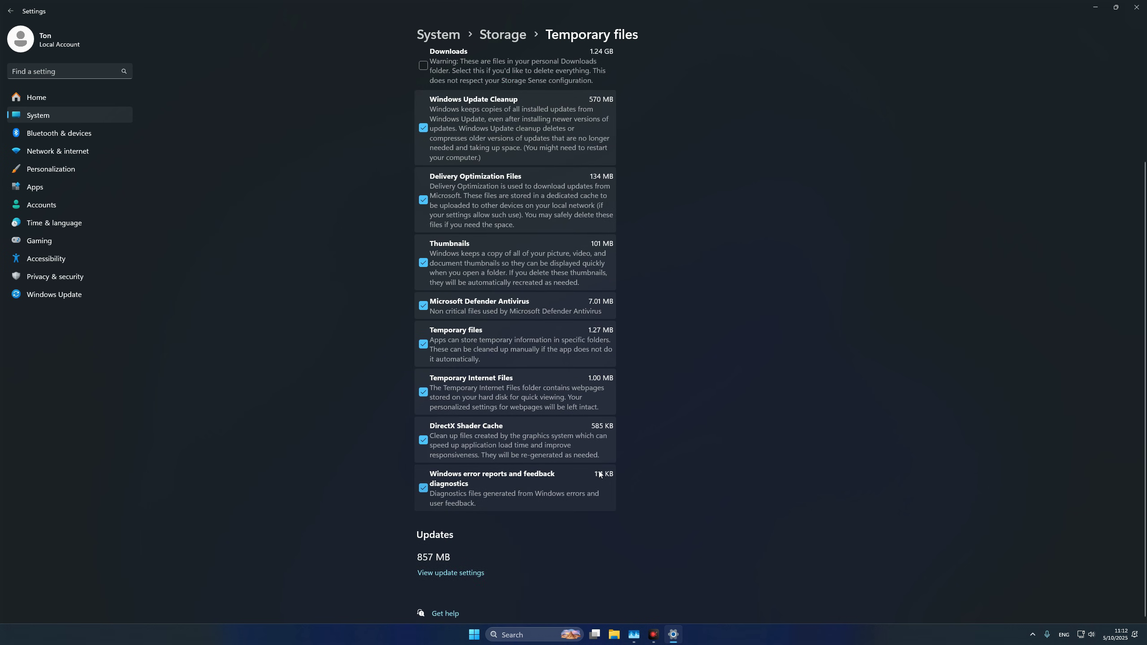
scroll(573, 234, up, 5)
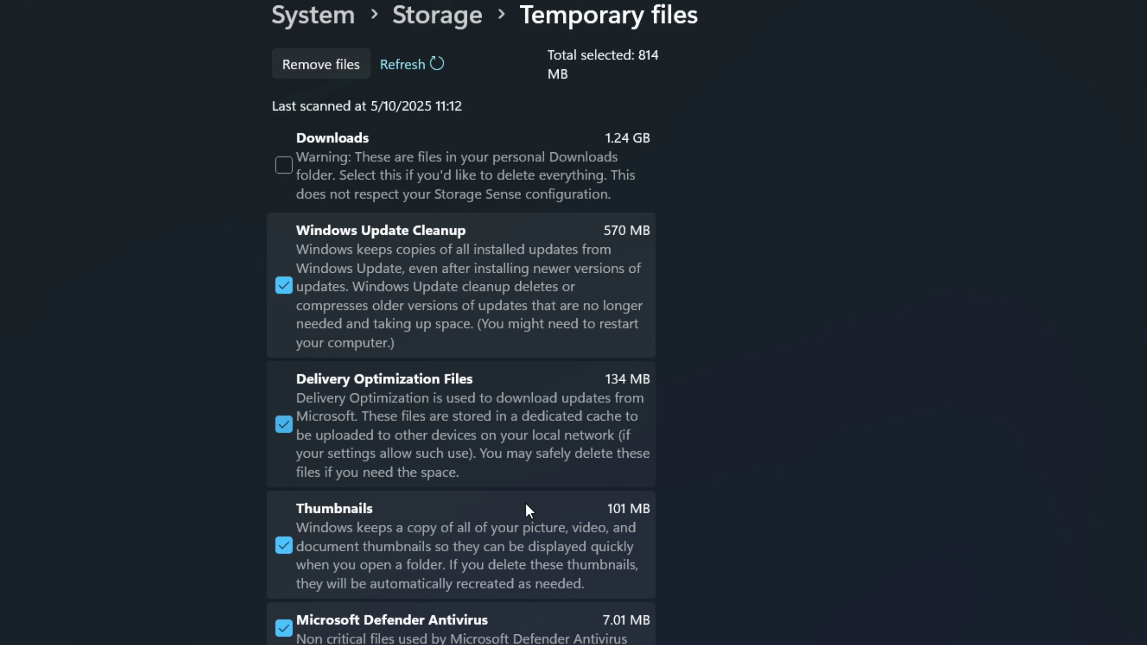
scroll(460, 343, down, 2)
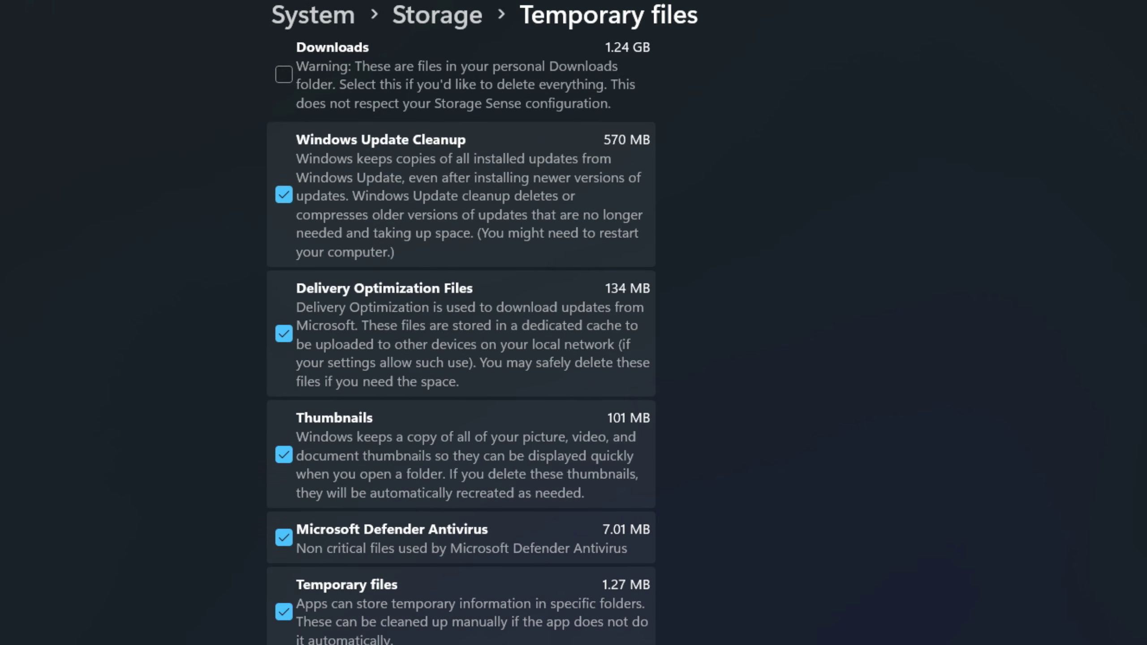
scroll(645, 414, up, 5)
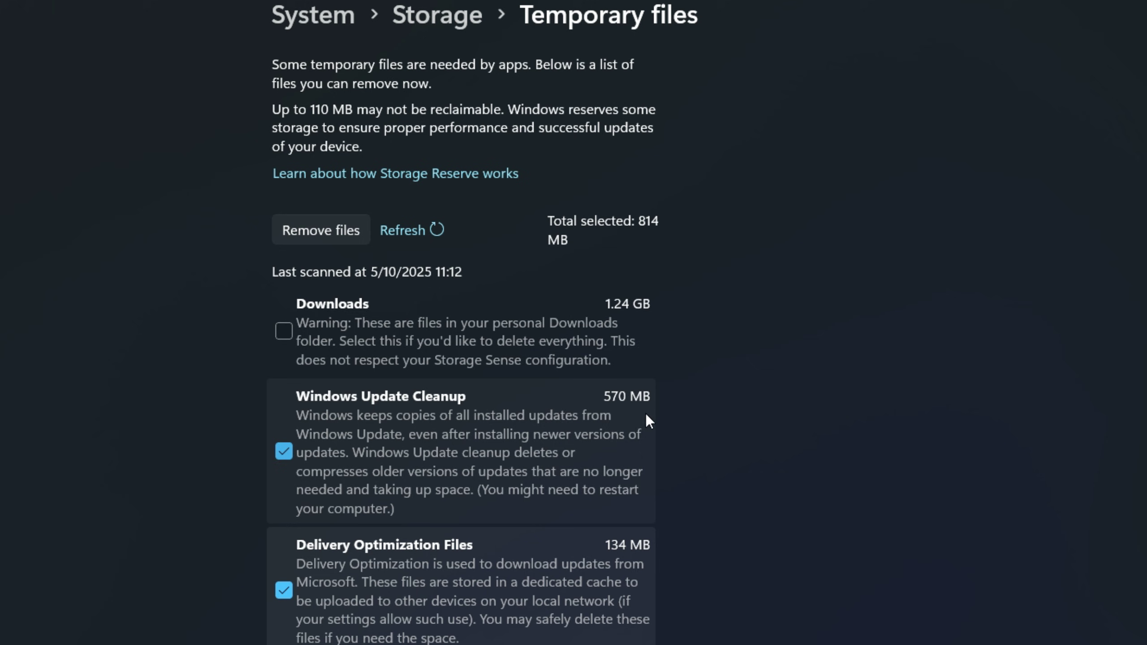
- Try including Downloads among the files to remove, review the selection, and exclude Downloads again
click(281, 330)
scroll(318, 343, down, 3)
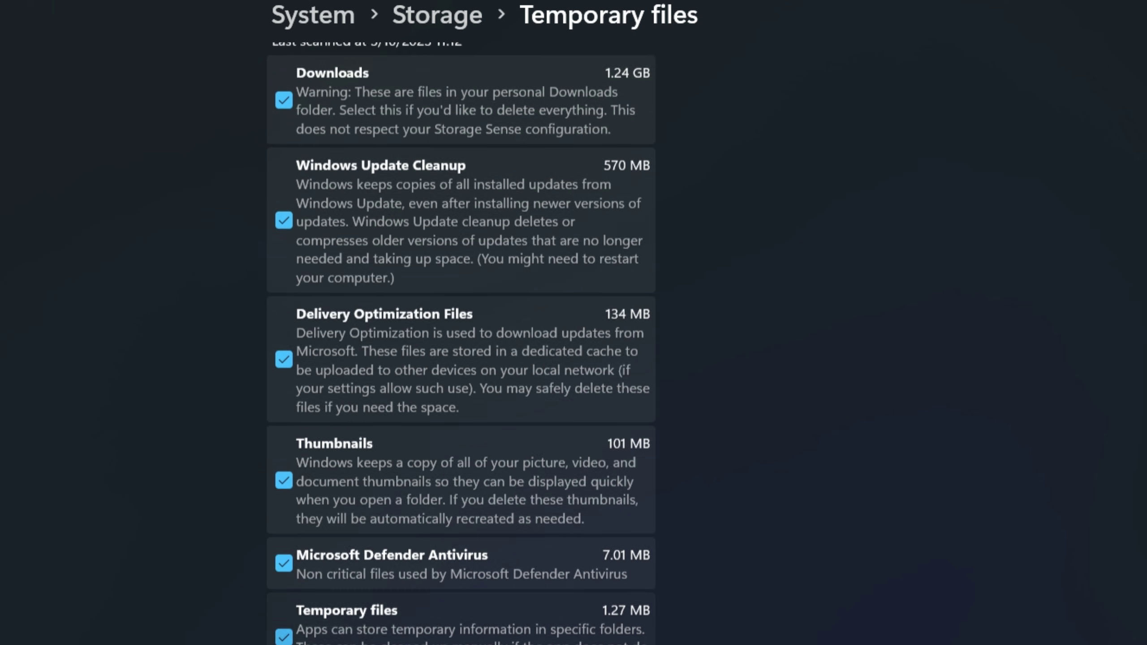
scroll(620, 268, up, 3)
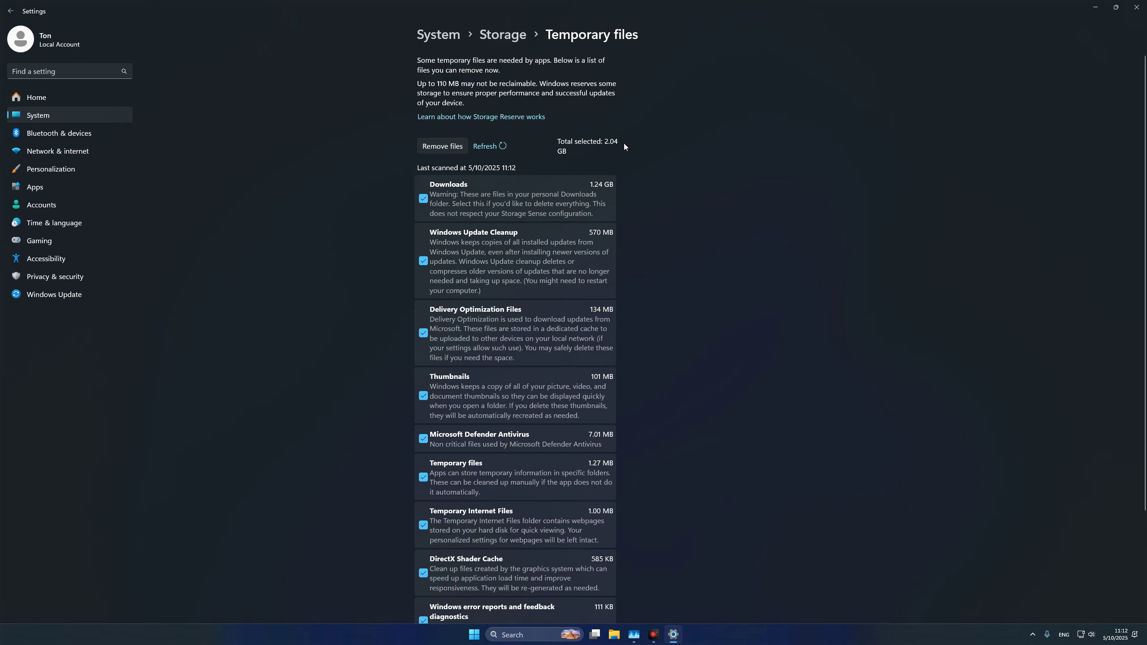
click(423, 199)
- Review the selected temporary file categories once more and return to the file removal option
scroll(504, 311, down, 4)
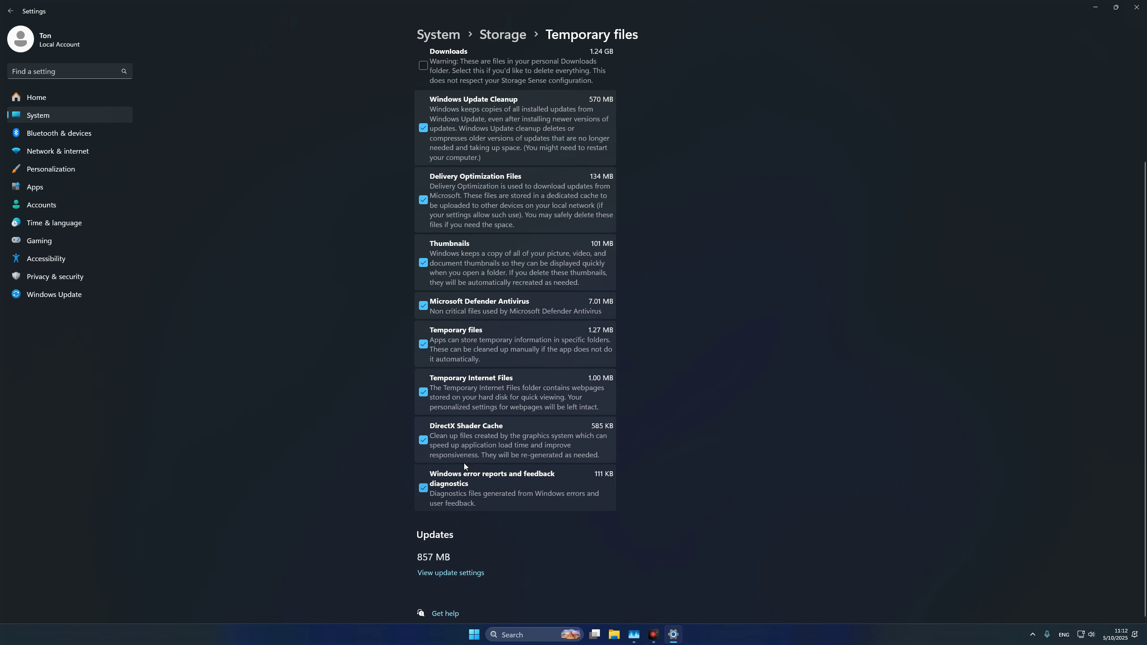
scroll(473, 231, up, 2)
scroll(472, 231, up, 2)
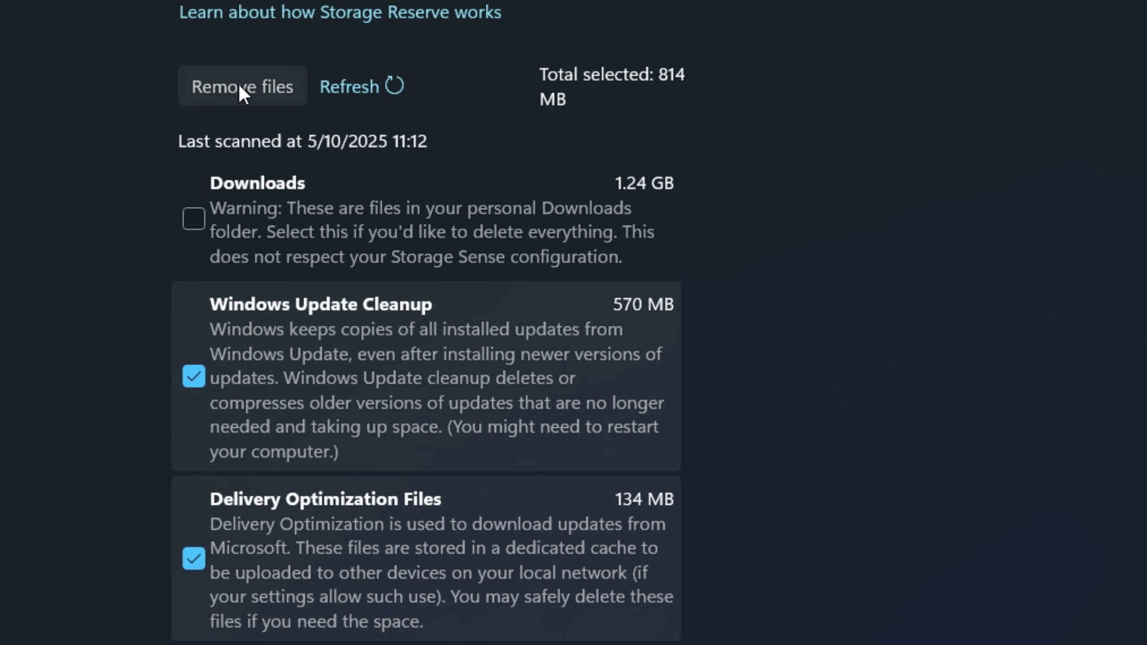
- Remove the selected temporary files, confirm the deletion, and return to the Storage settings
click(441, 145)
click(492, 588)
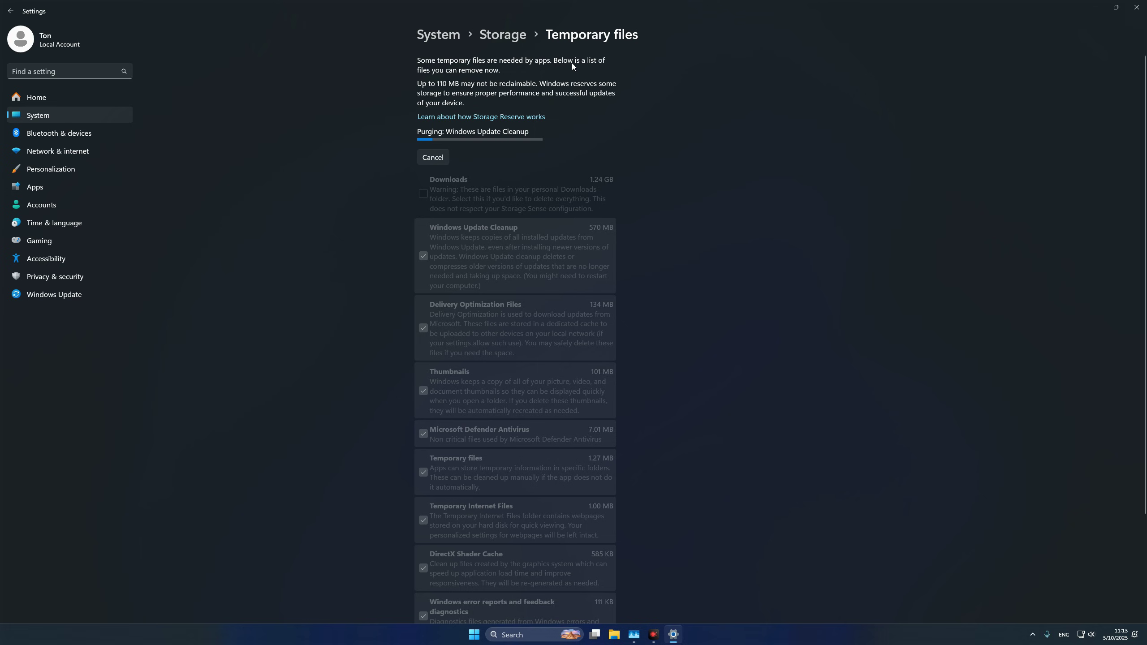
click(512, 42)
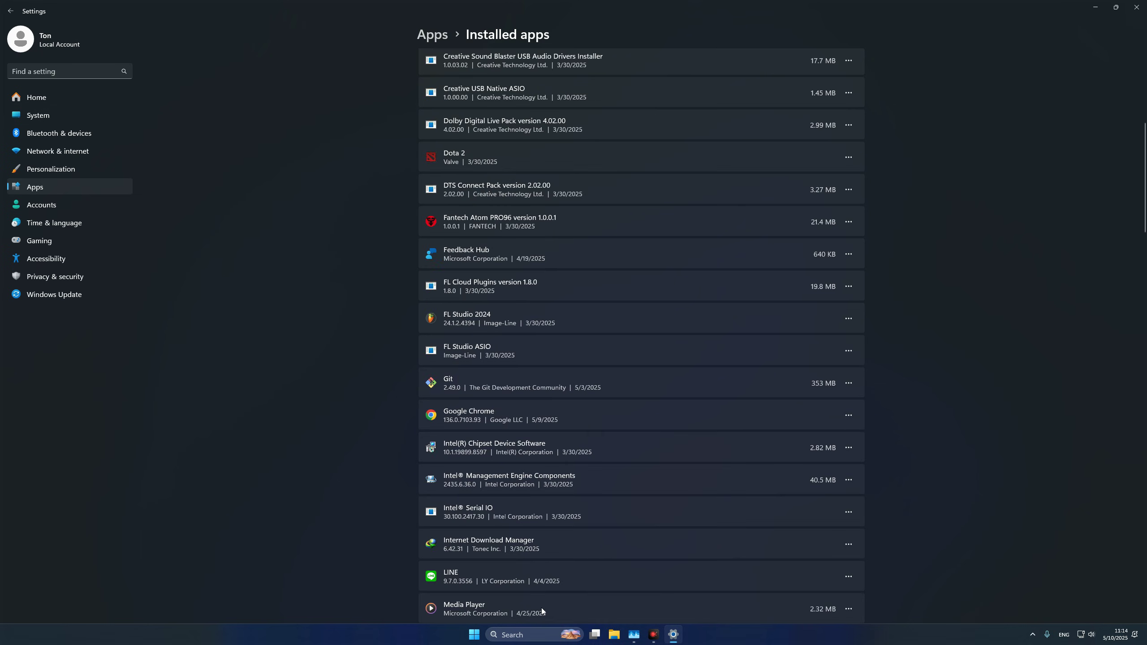
- Search Windows for "disk d" and open Defragment and Optimize Drives
click(530, 635)
text(di)
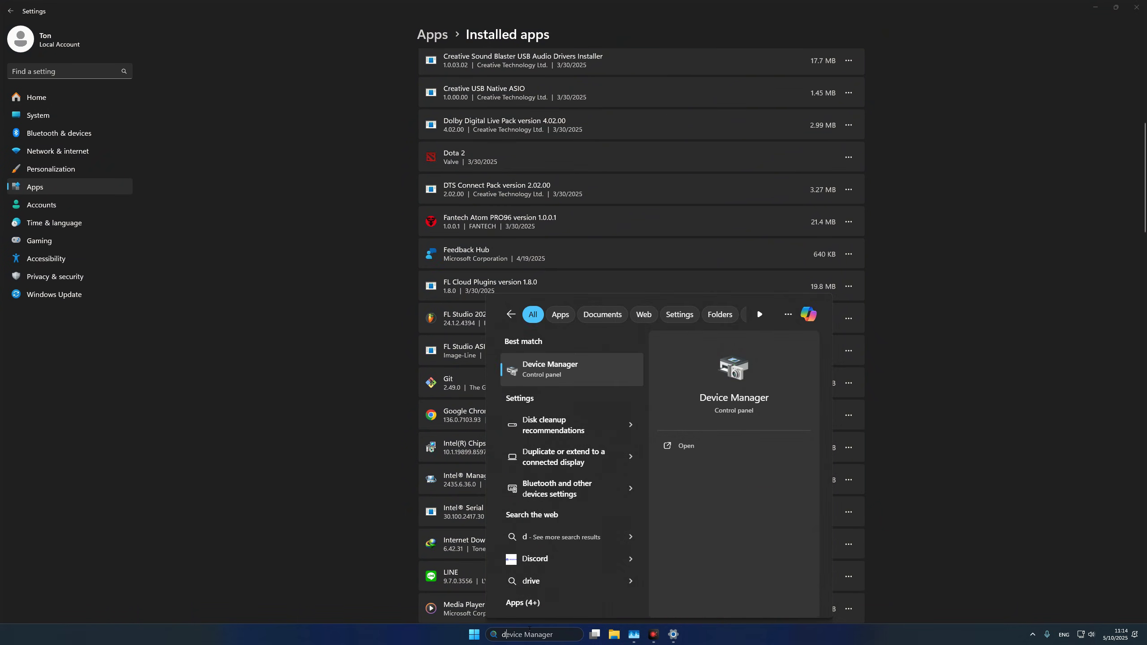
key(BackSpace)
key(BackSpace)
text(dra)
key(BackSpace)
key(BackSpace)
key(BackSpace)
text(disk d)
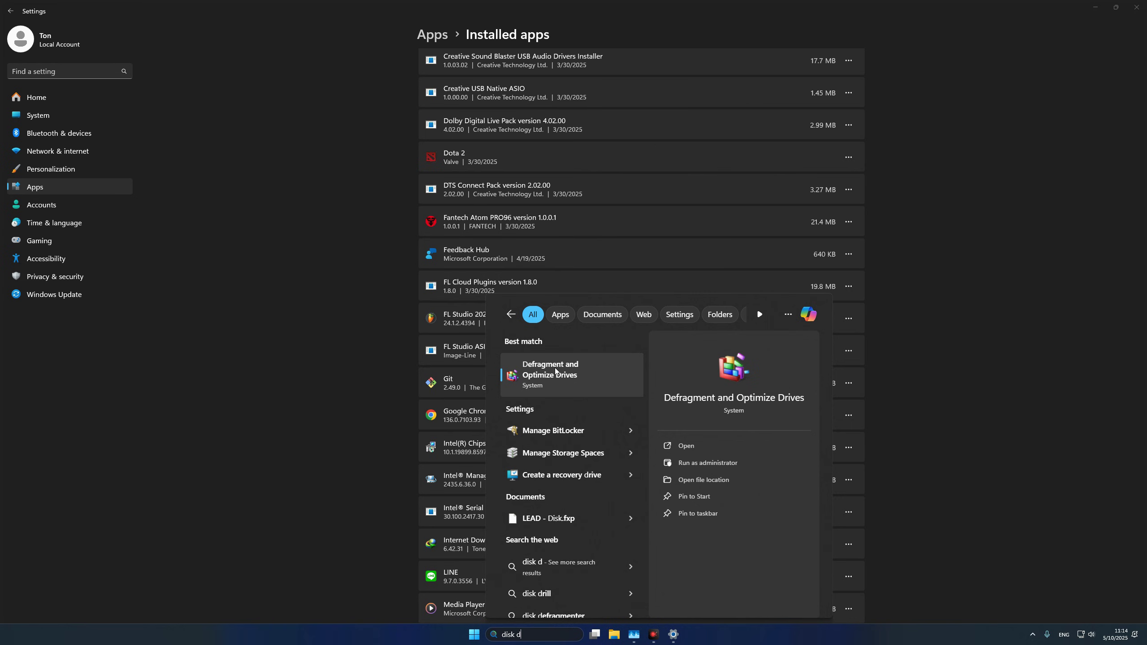
click(564, 376)
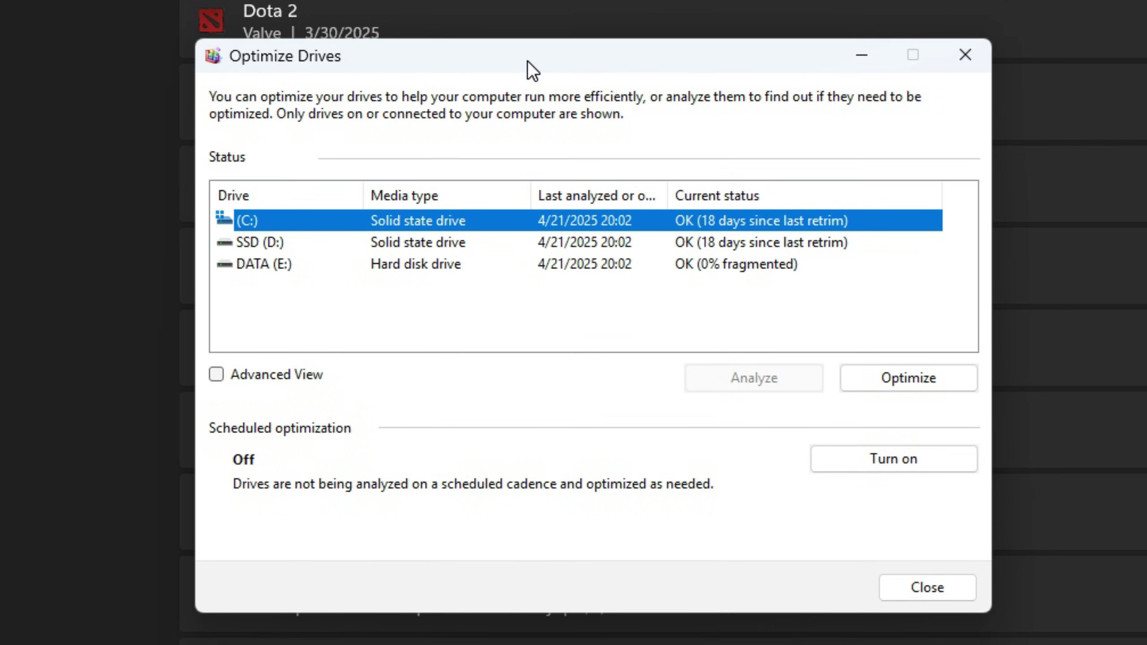
- Examine the media type and current status of drives C:, SSD (D:) and DATA (E:)
click(280, 241)
click(282, 263)
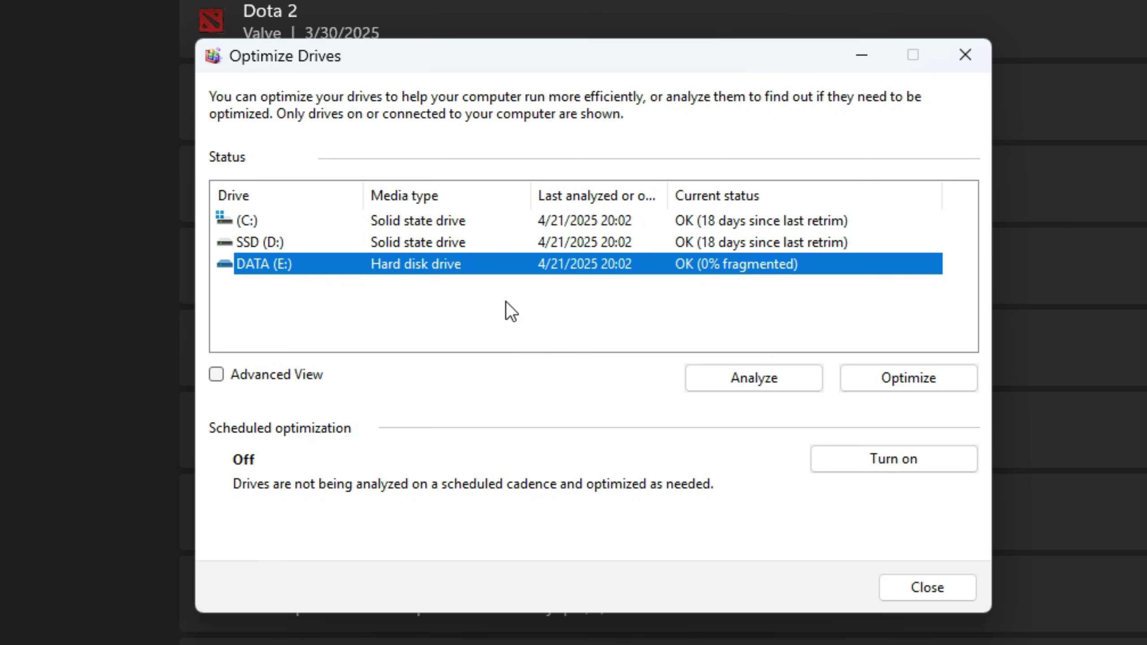
click(432, 221)
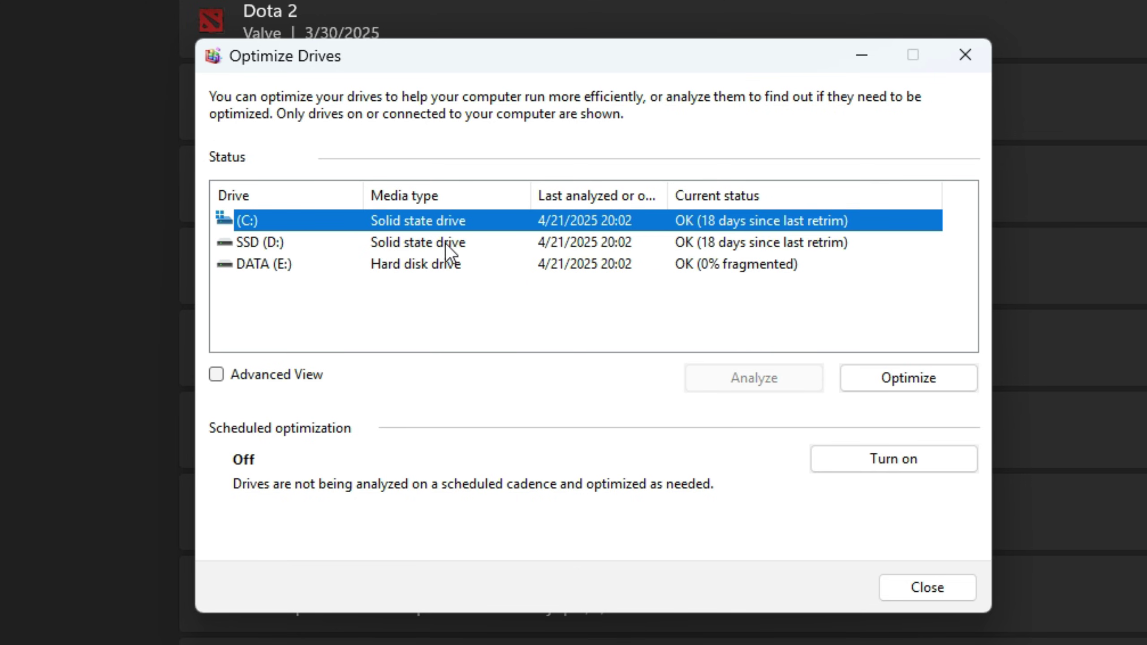
click(432, 244)
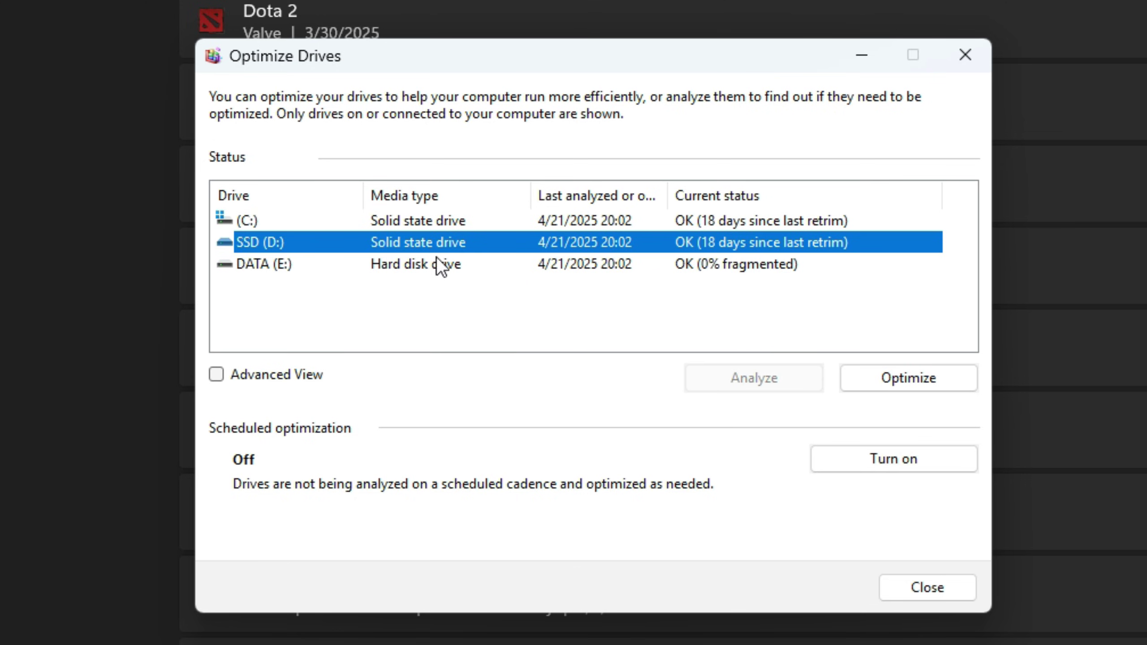
click(439, 265)
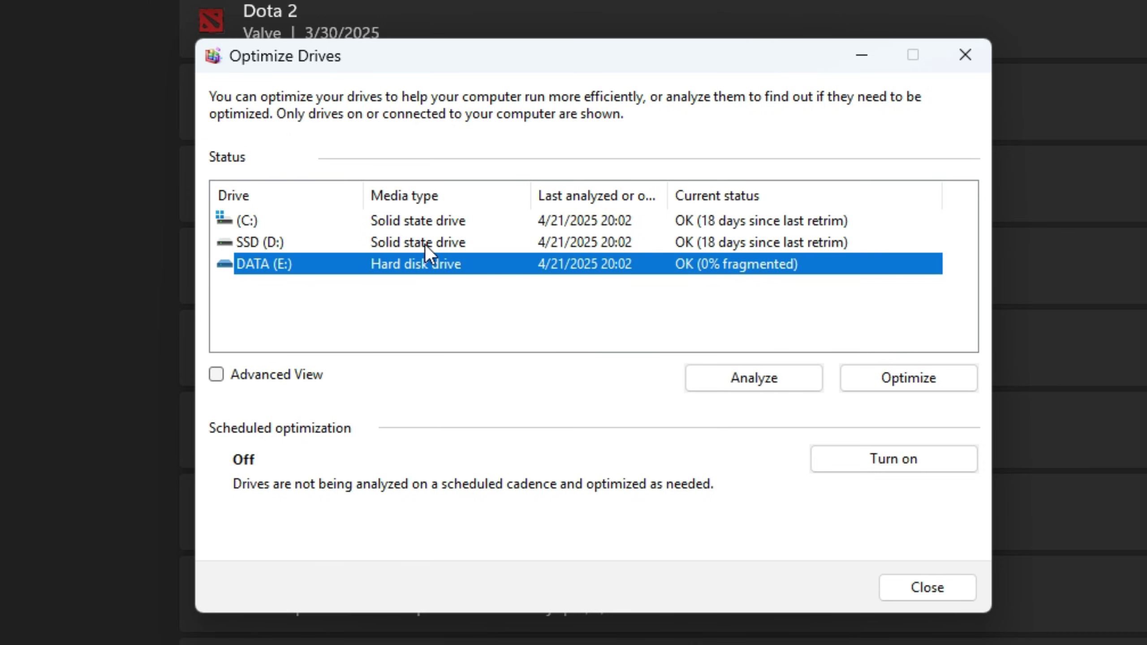
click(408, 222)
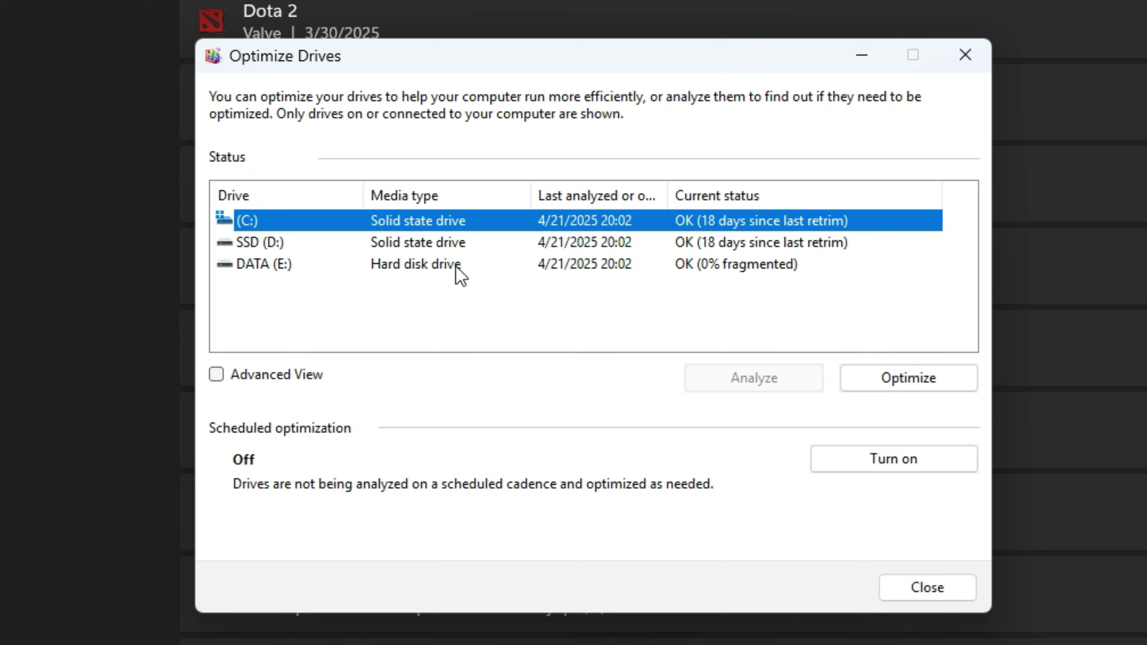
click(440, 247)
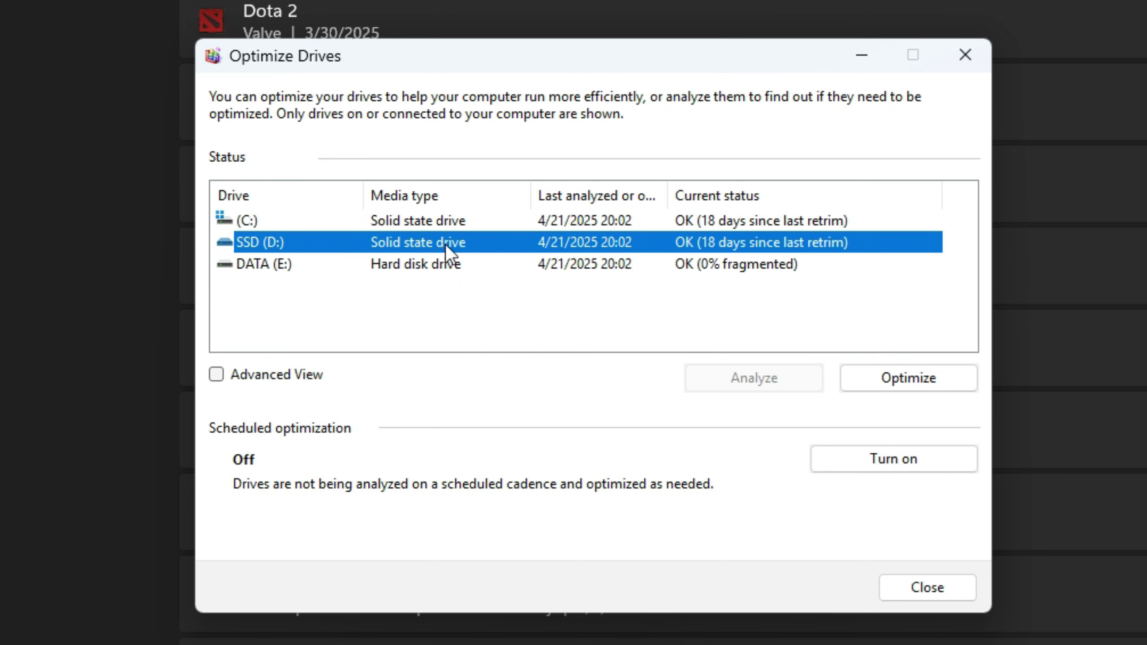
click(442, 267)
- Optimize drives C: and SSD (D:) one after the other, and close Optimize Drives
click(412, 224)
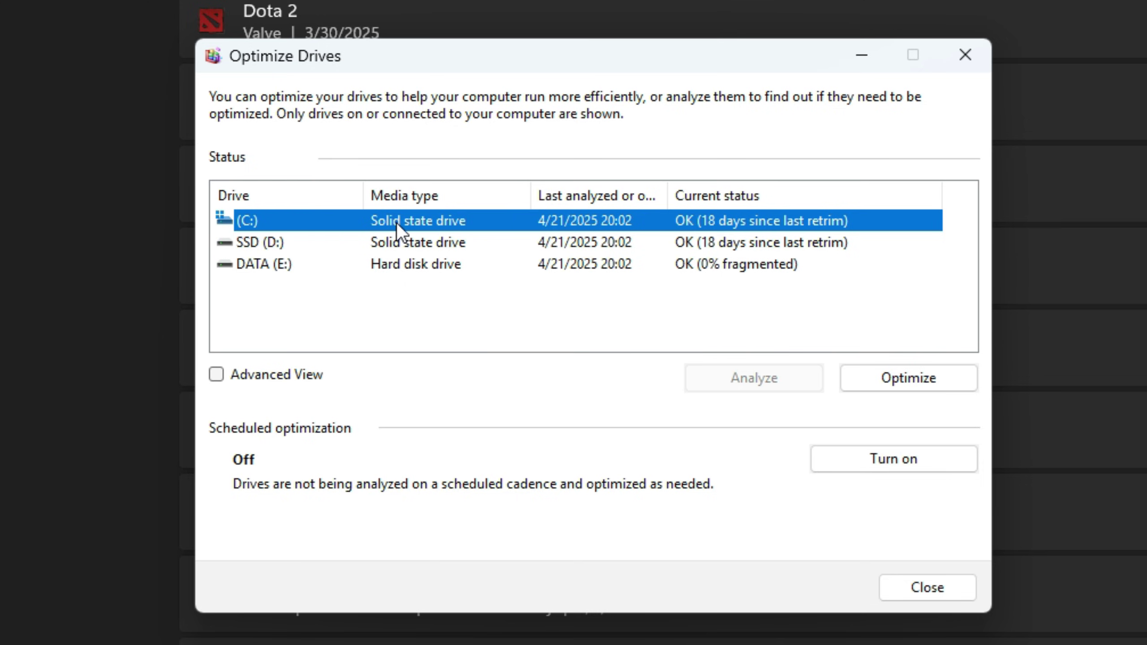
click(883, 380)
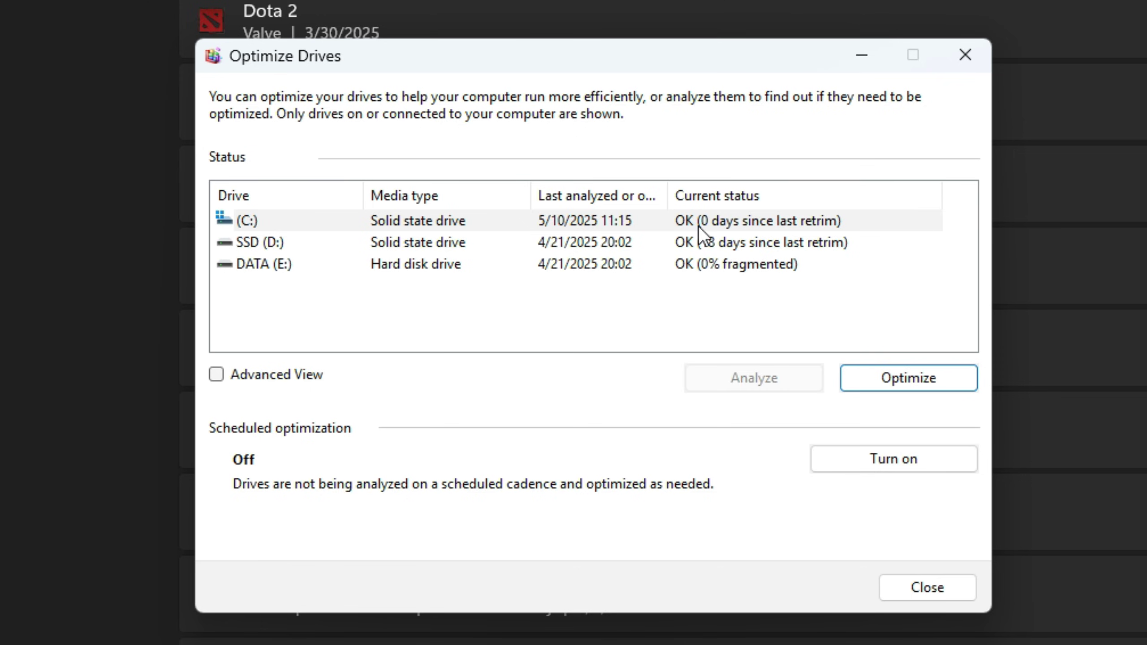
click(531, 244)
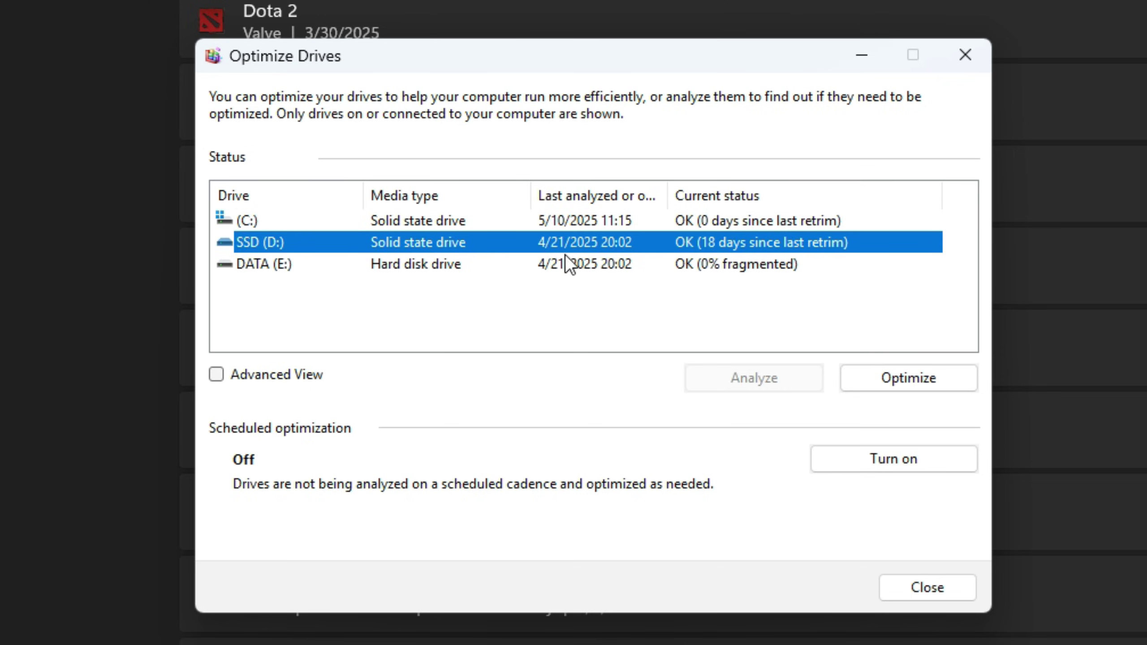
click(881, 384)
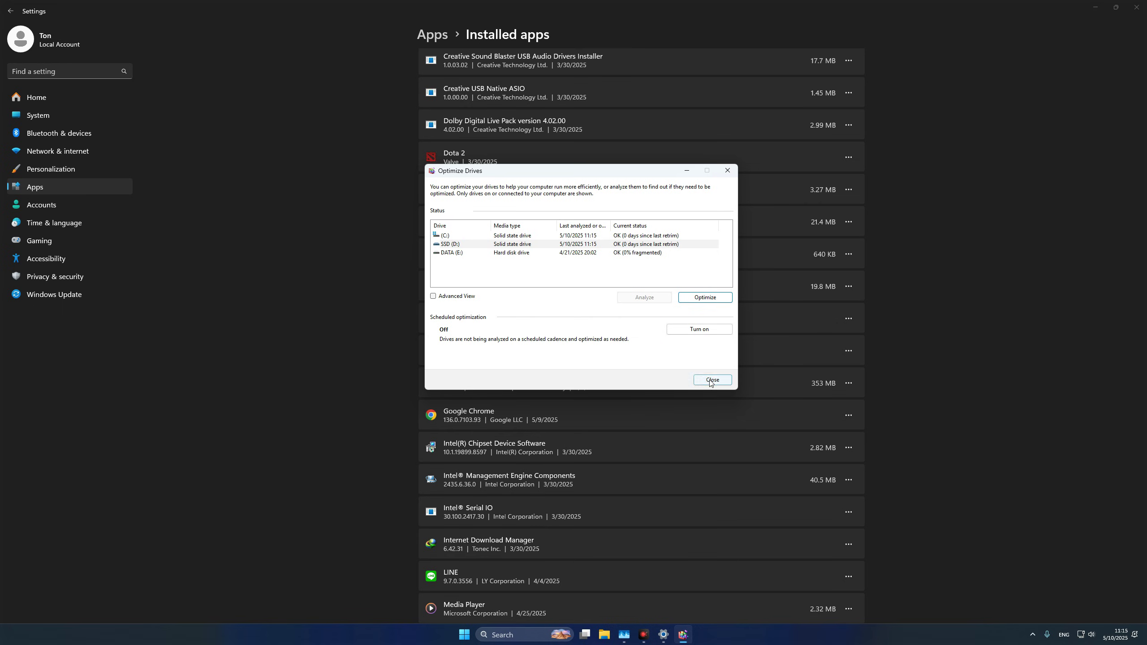
click(927, 587)
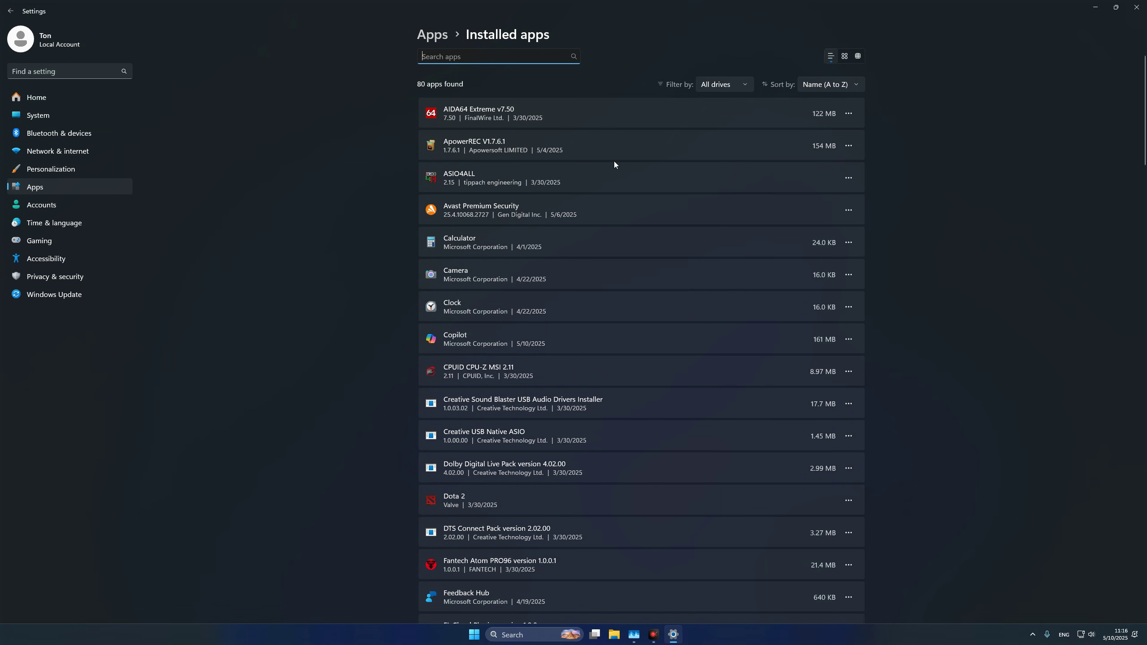
- Switch to Task Manager to check the CPU performance and number of running processes
click(633, 634)
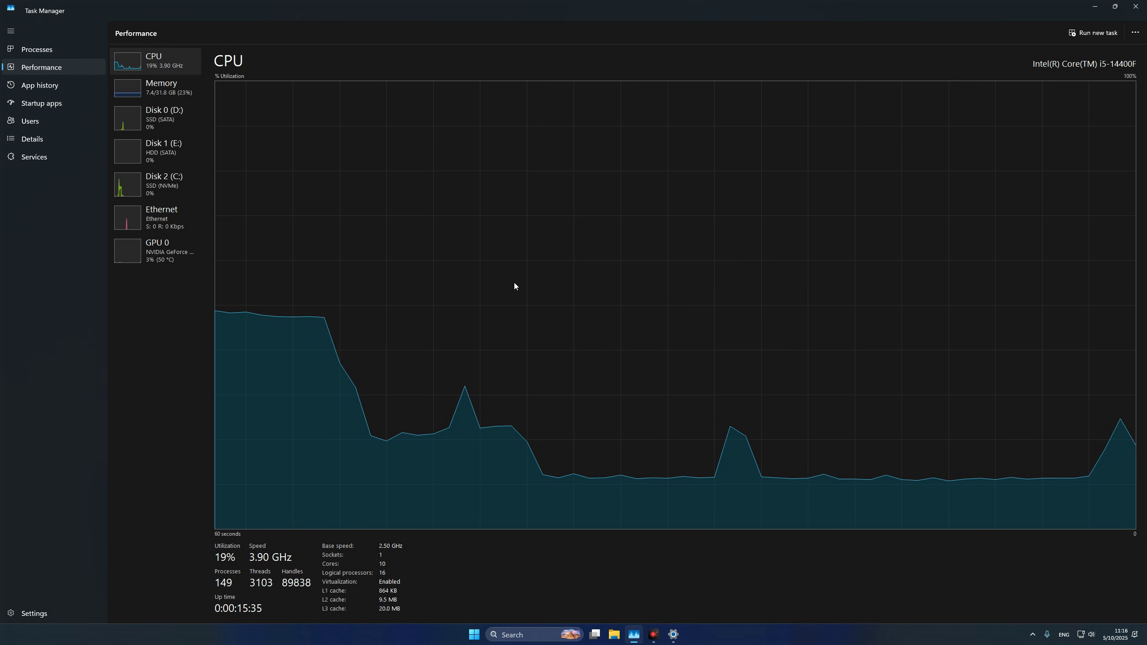